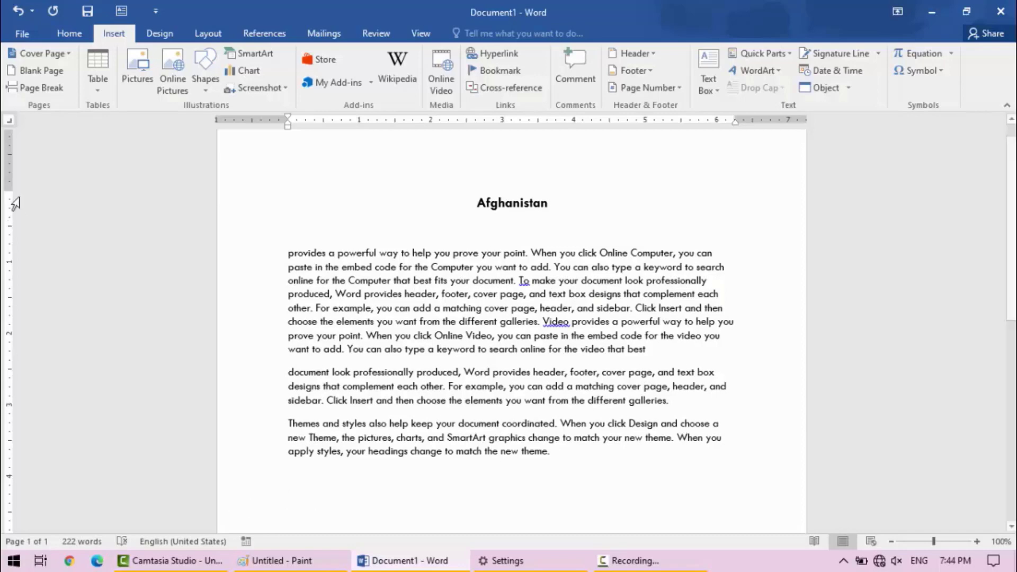
left_click(79, 34)
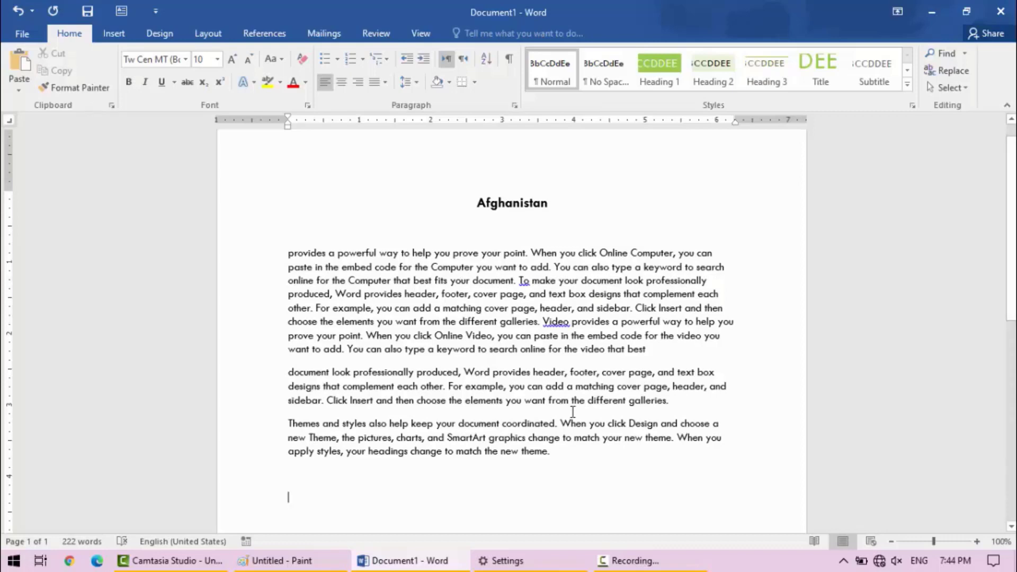
left_click(122, 39)
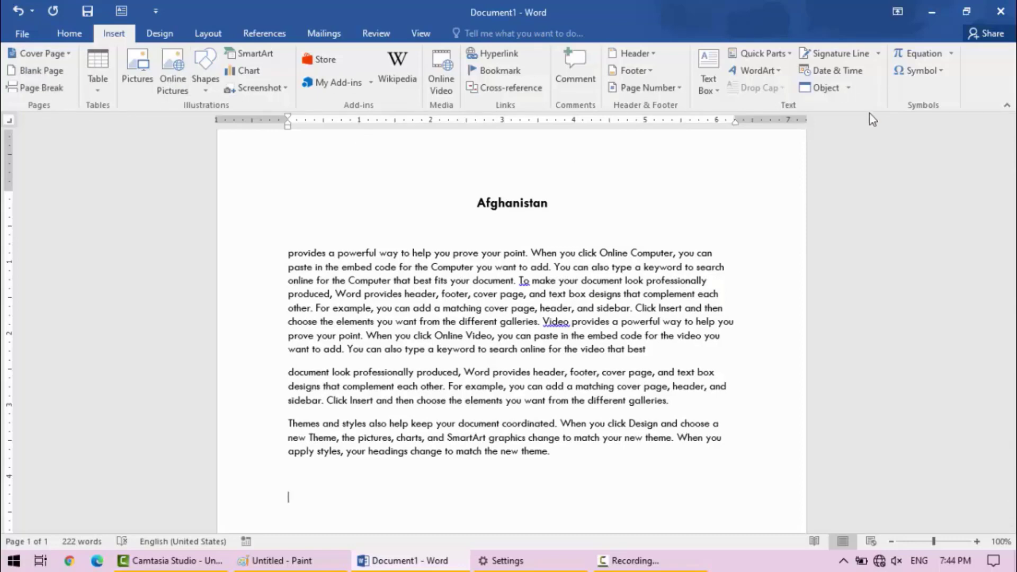
left_click(710, 85)
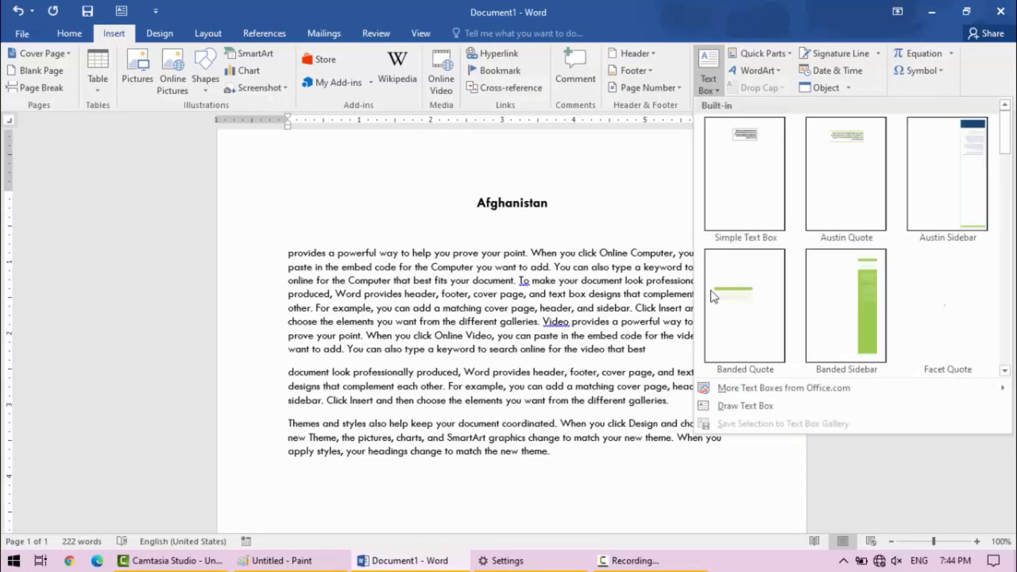
left_click(373, 461)
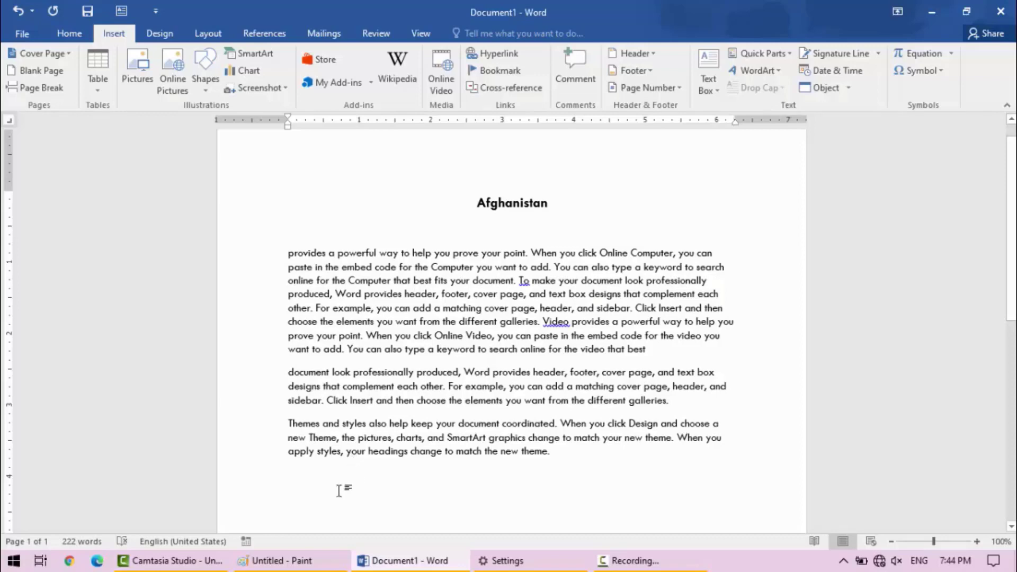
- Insert the built-in Austin Sidebar text box into the document
left_click(716, 100)
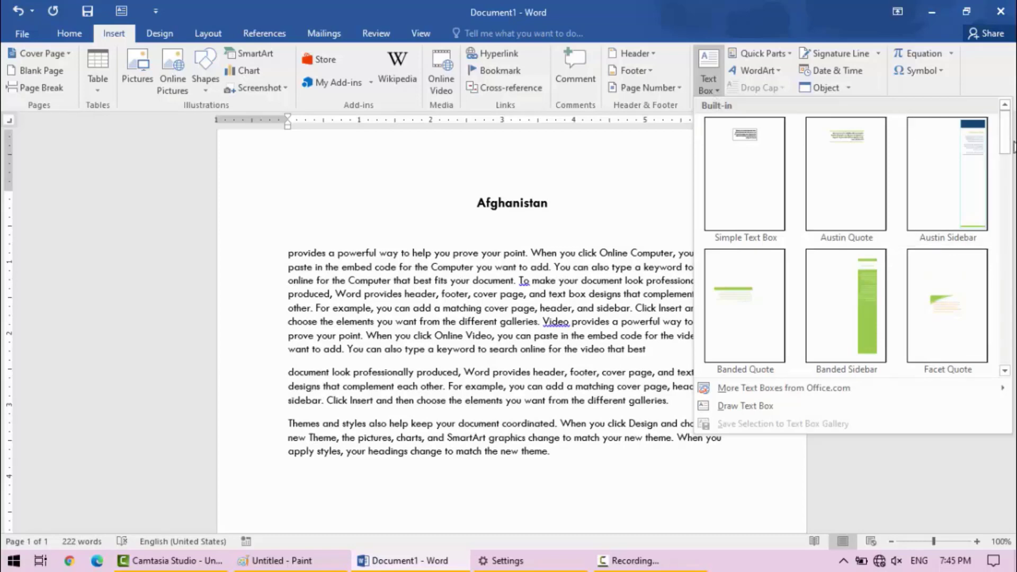
mouse_move(1008, 151)
left_mouse_down()
mouse_move(1008, 364)
mouse_move(1009, 154)
left_mouse_up()
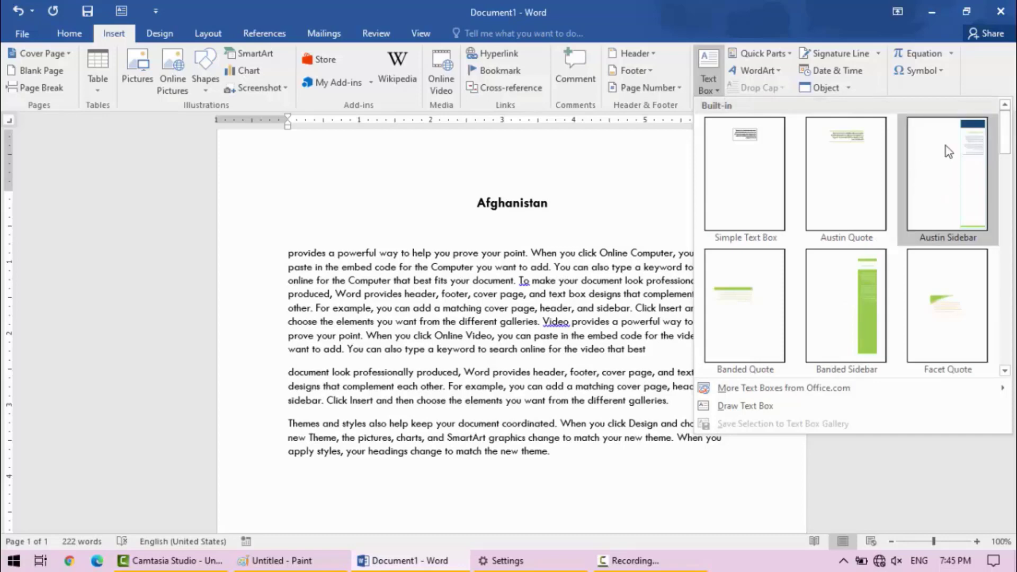
left_click(972, 160)
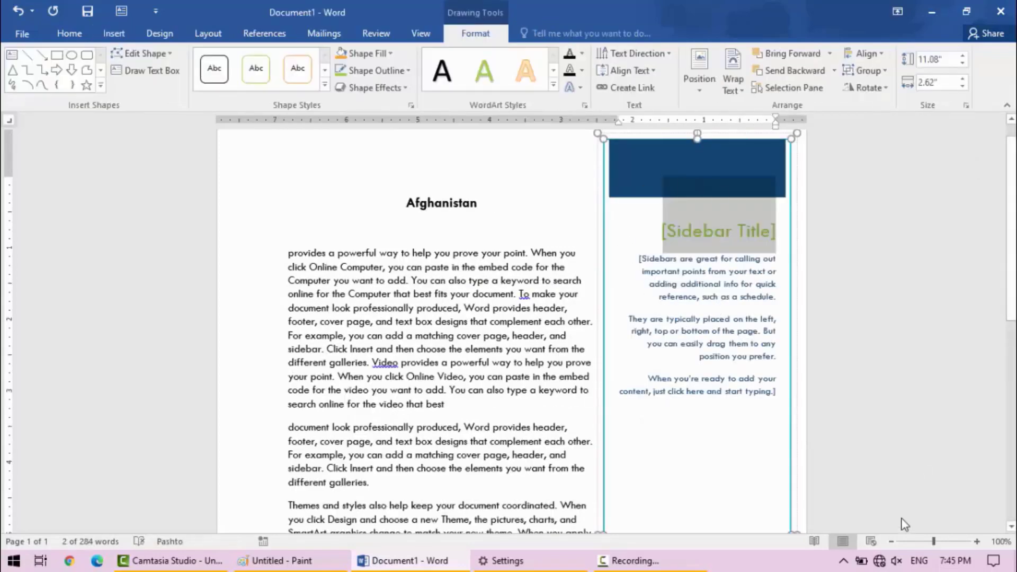
- Examine how the inserted Austin Sidebar sits on the page beside the body text
left_click(892, 543)
left_click(892, 543)
left_click(893, 542)
left_click(893, 544)
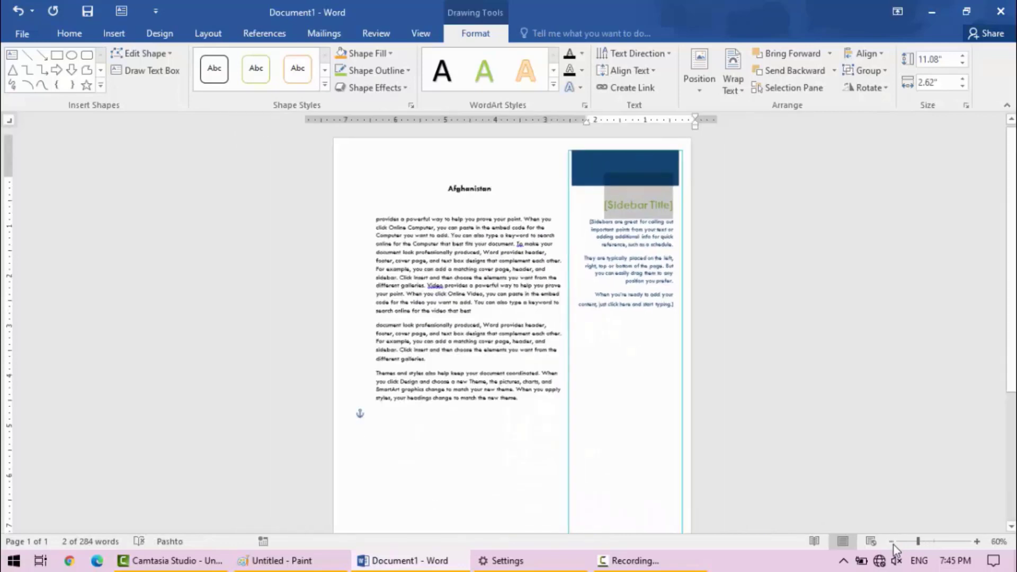
left_click(893, 543)
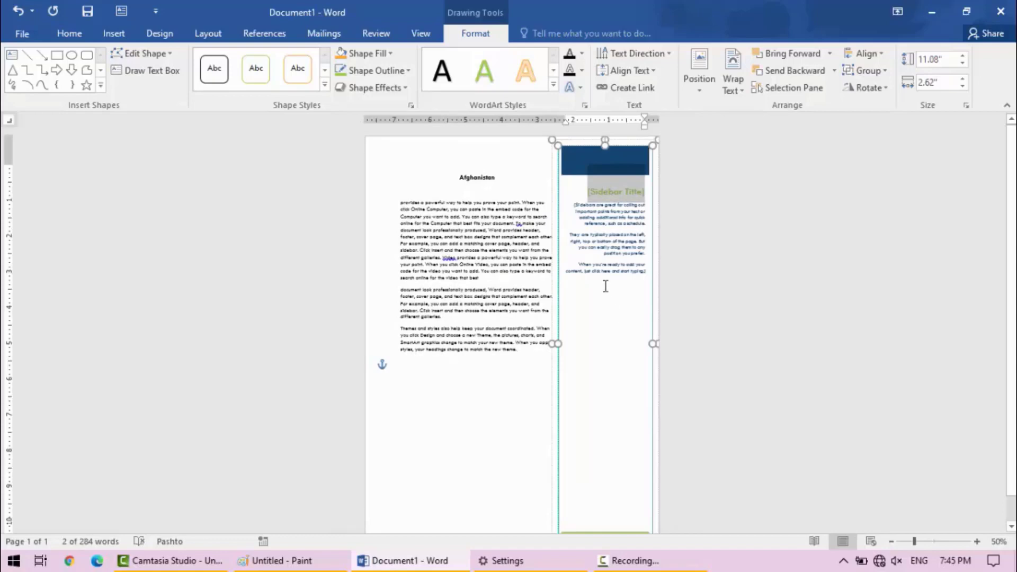
left_click(977, 541)
left_click(977, 542)
left_click(977, 541)
left_click(977, 541)
left_click(976, 541)
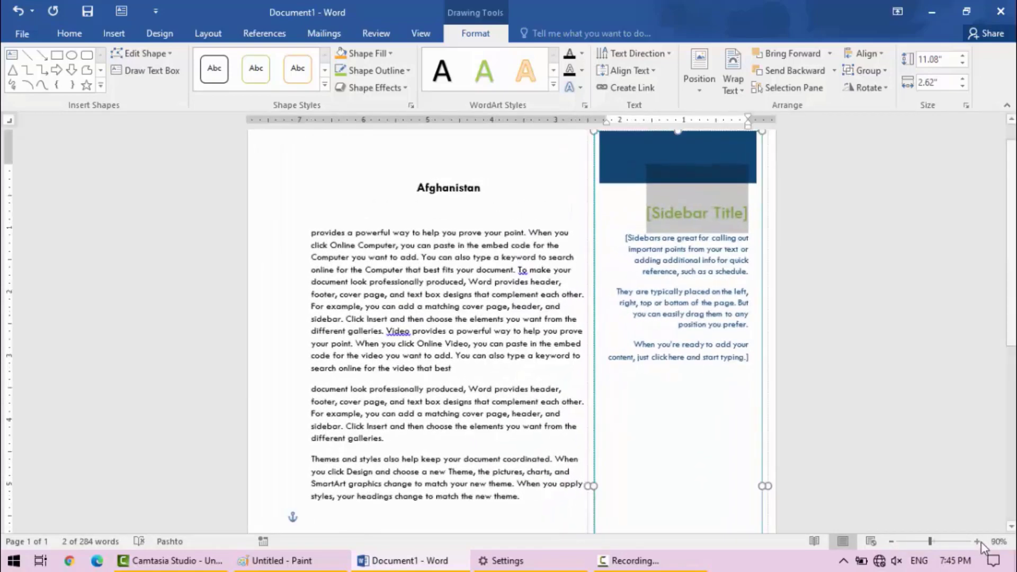
- Switch the keyboard language to Pashto and delete the sidebar's placeholder body text below its title
left_click(648, 387)
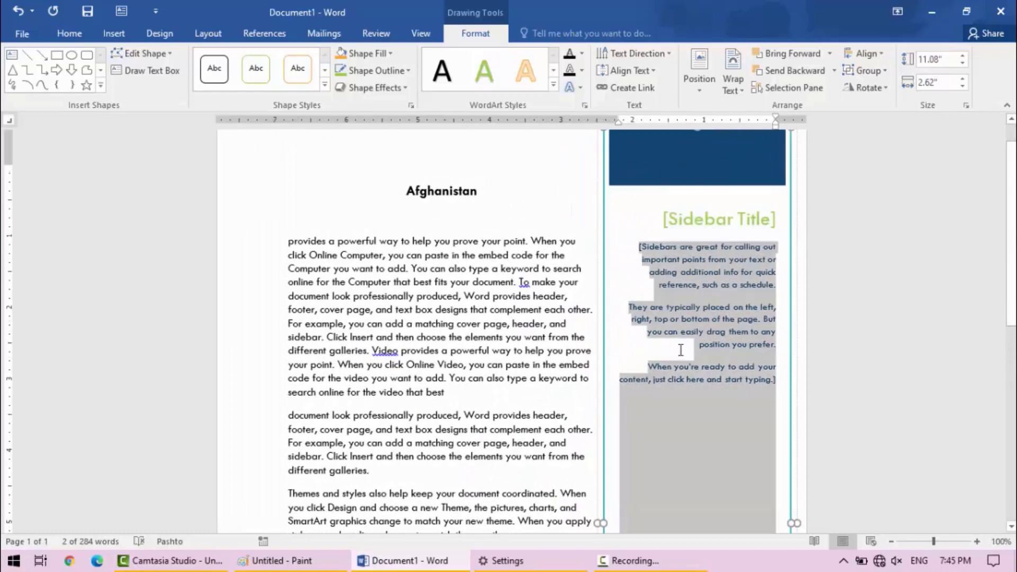
key("alt+shift")
key("Delete")
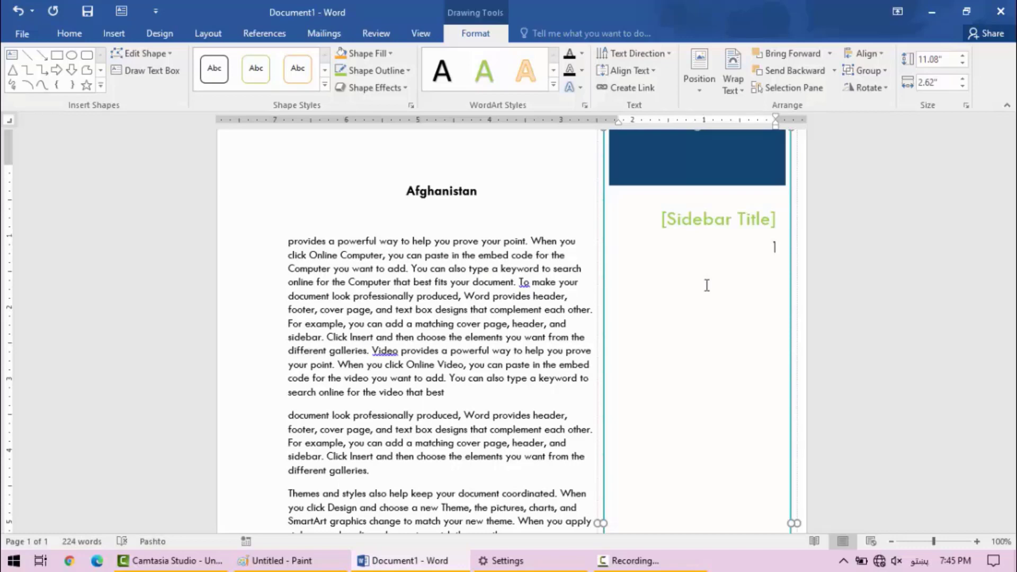
- Delete the entire Austin Sidebar text box, including its blue banner and title, from the page
left_click(707, 191)
scroll(1009, 147, "up", 1)
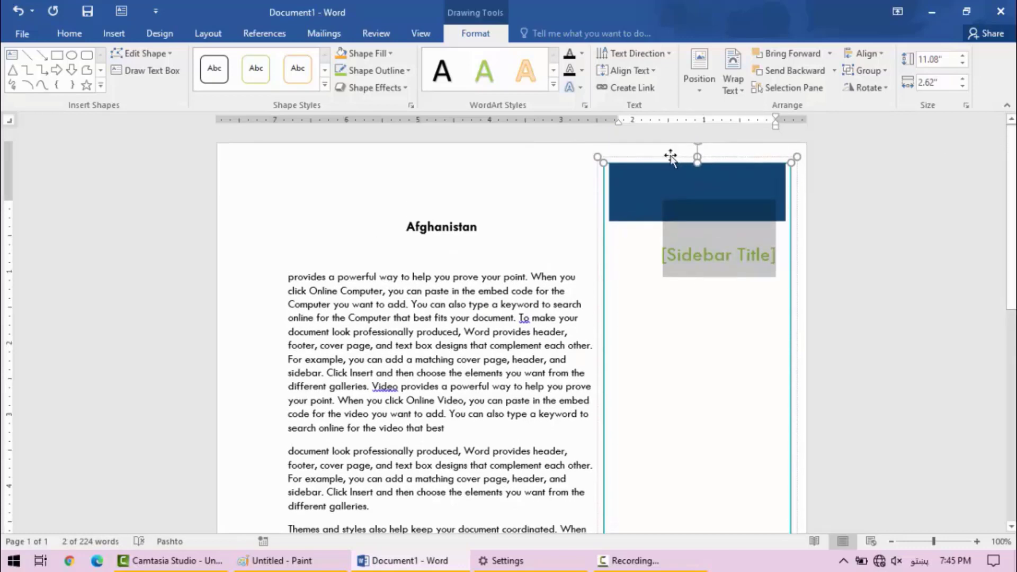
left_click(650, 195)
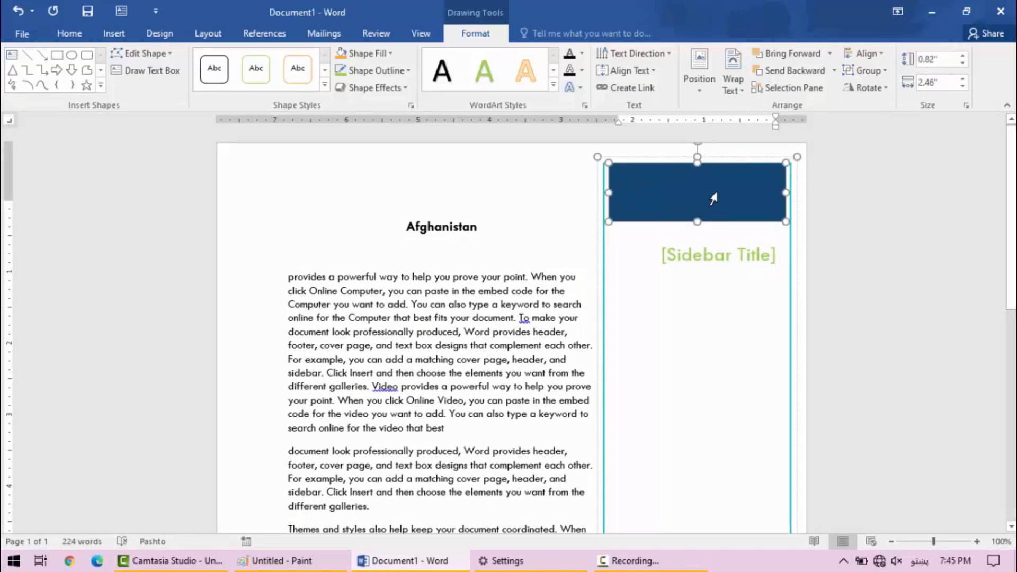
left_click(720, 262)
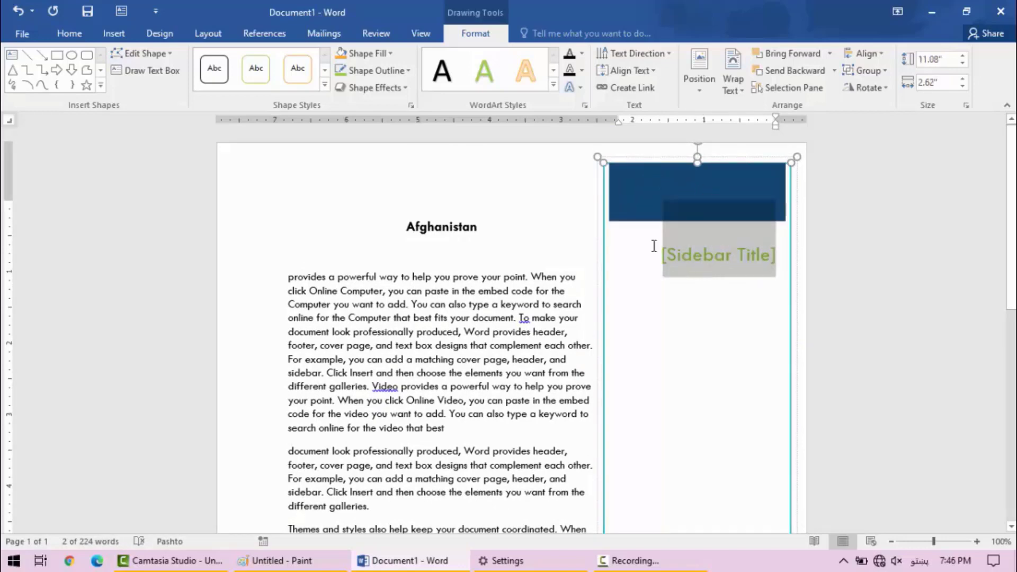
left_click(662, 159)
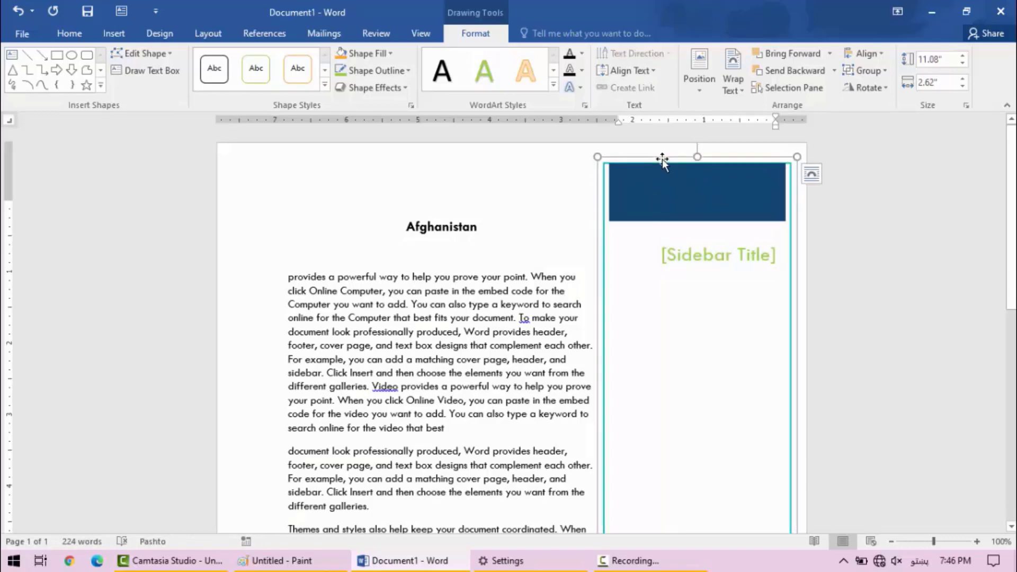
key("Delete")
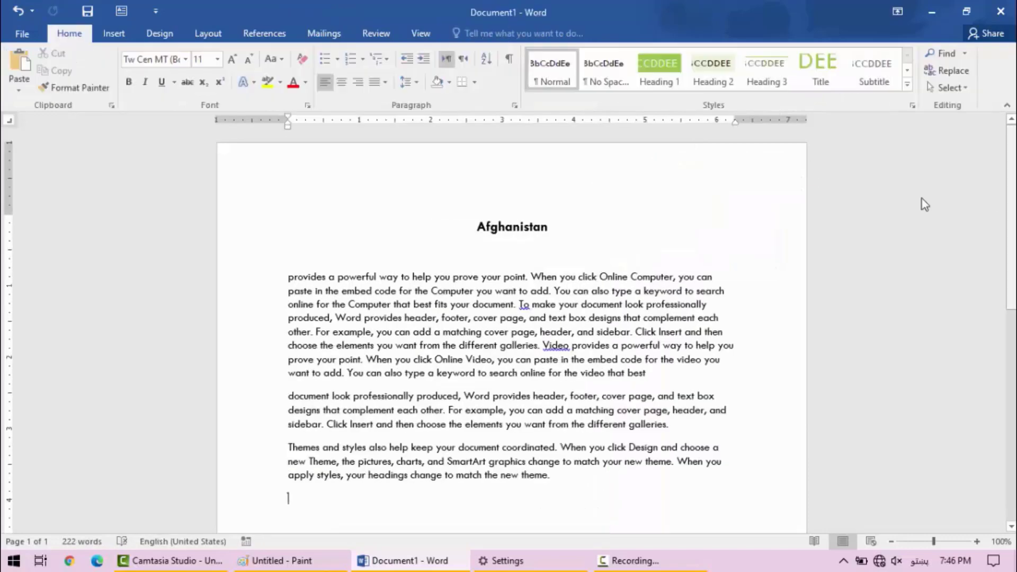
- Dismiss the grammar flag on the word "Video" in the first paragraph
right_click(560, 363)
left_click(549, 317)
right_click(548, 350)
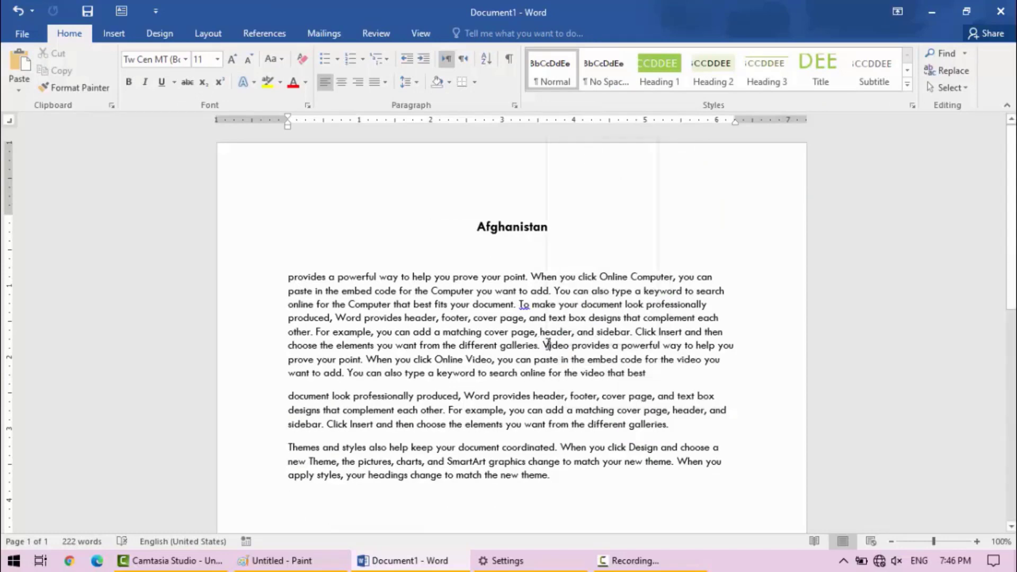
left_click(443, 319)
- Draw a text box about 1.85" high and 2.06" wide in the empty space below the last paragraph
double_click(574, 500)
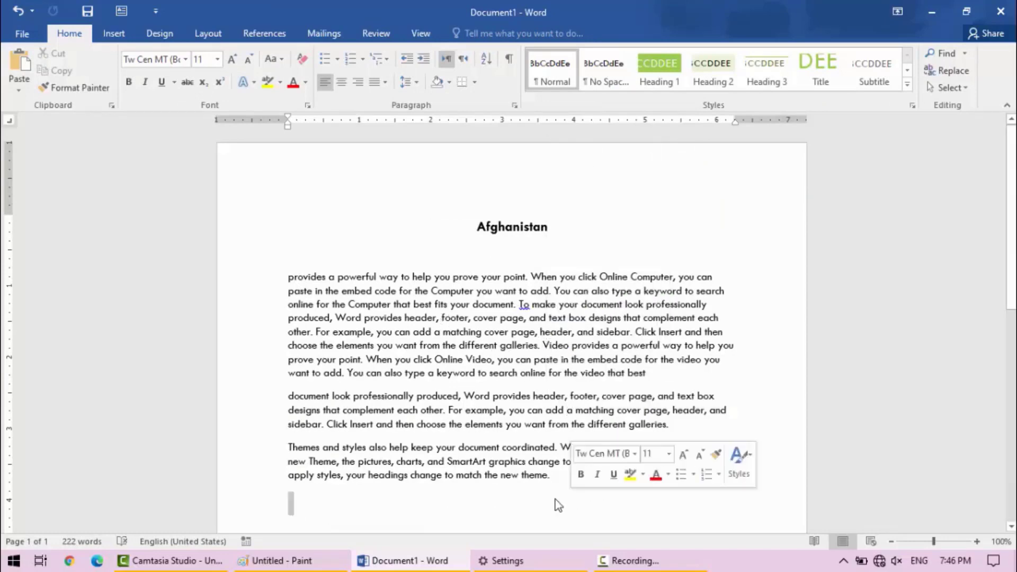
left_click(294, 511)
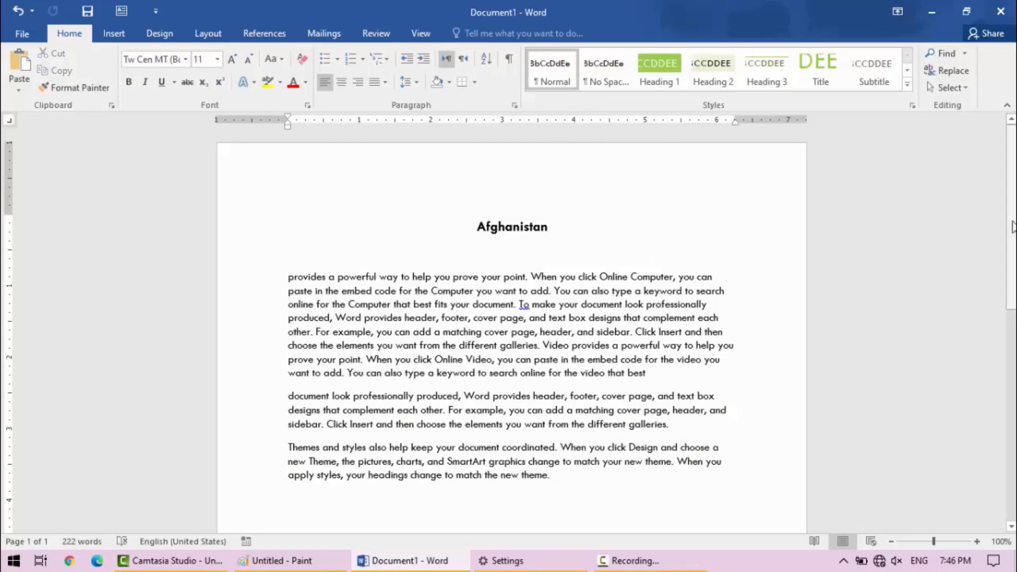
left_click_drag(1012, 228, 1012, 286)
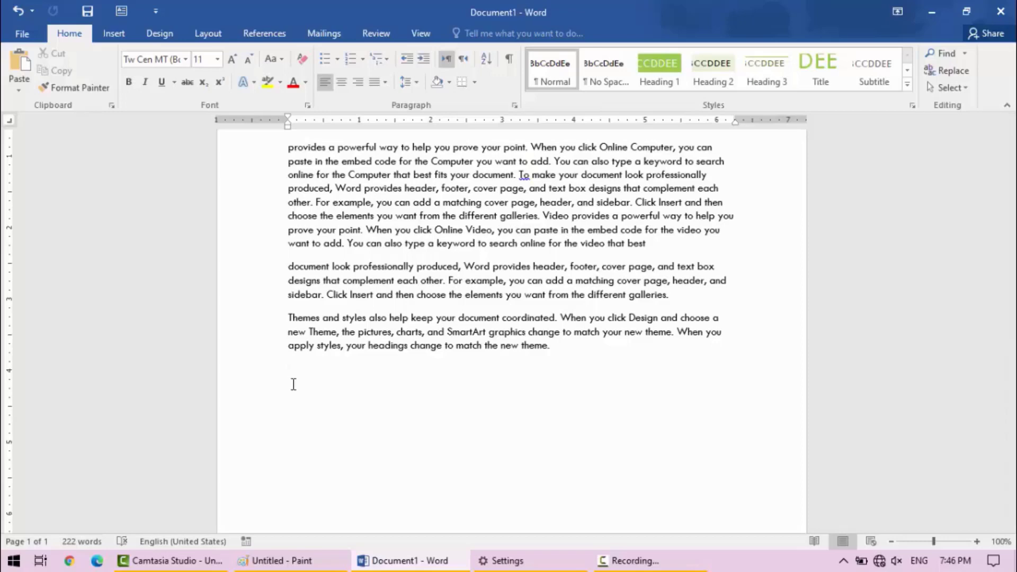
left_click(126, 32)
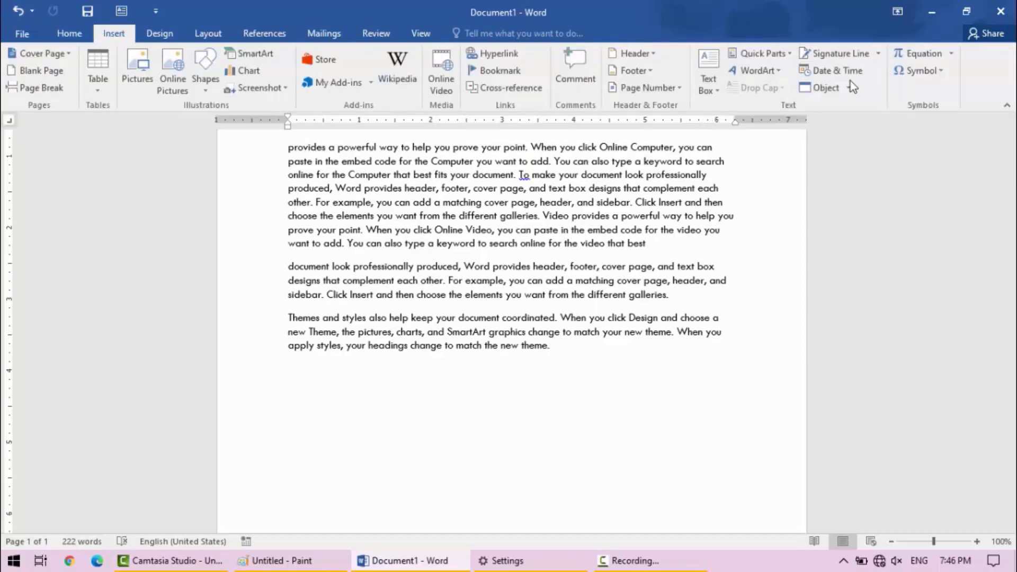
left_click(717, 93)
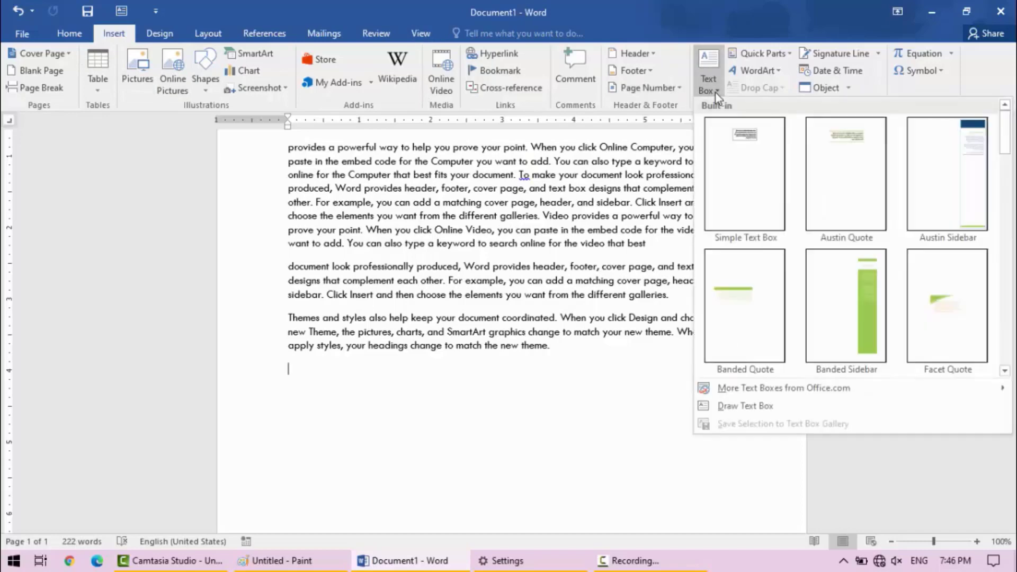
right_click(740, 406)
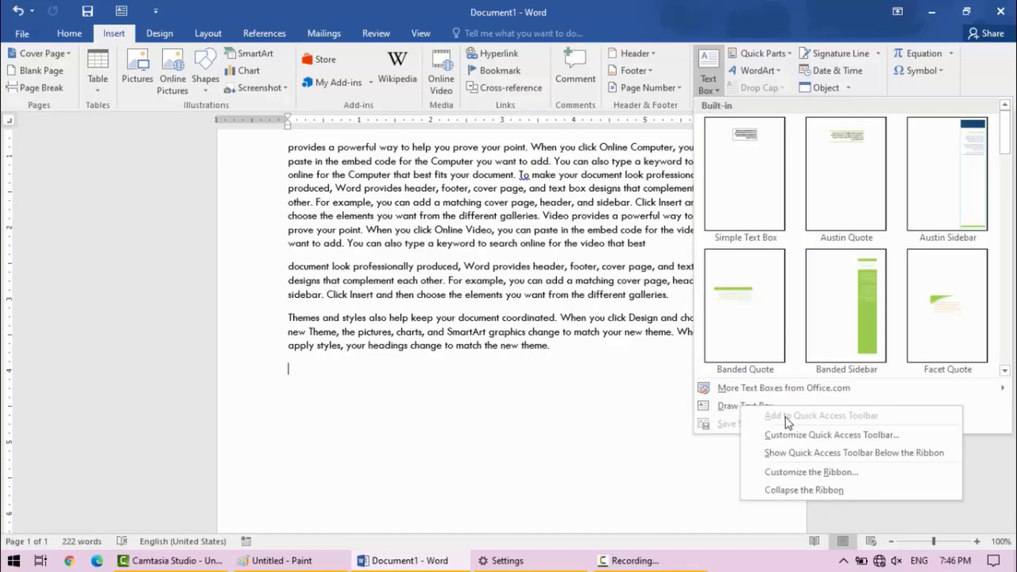
left_click(196, 14)
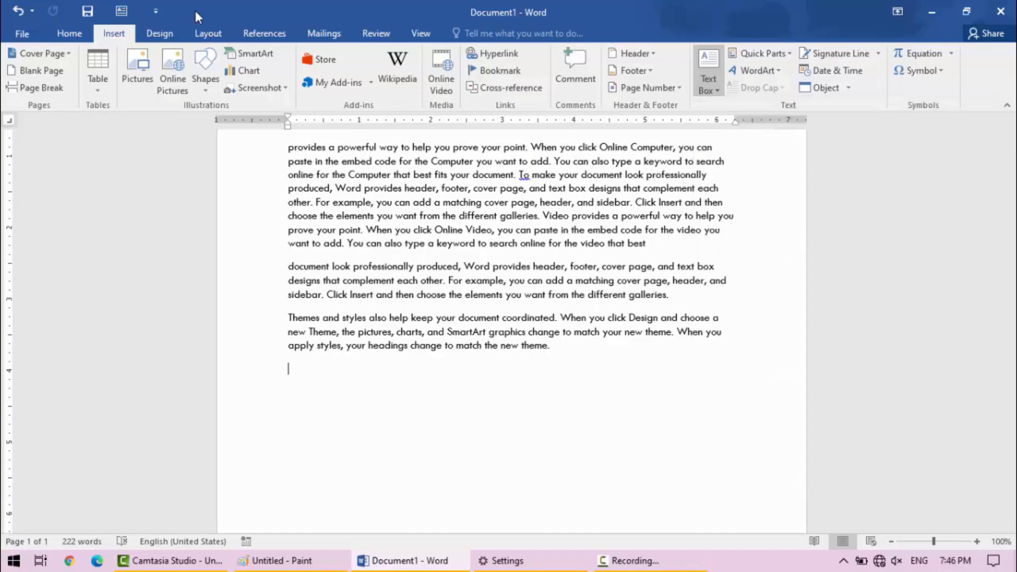
left_click(121, 12)
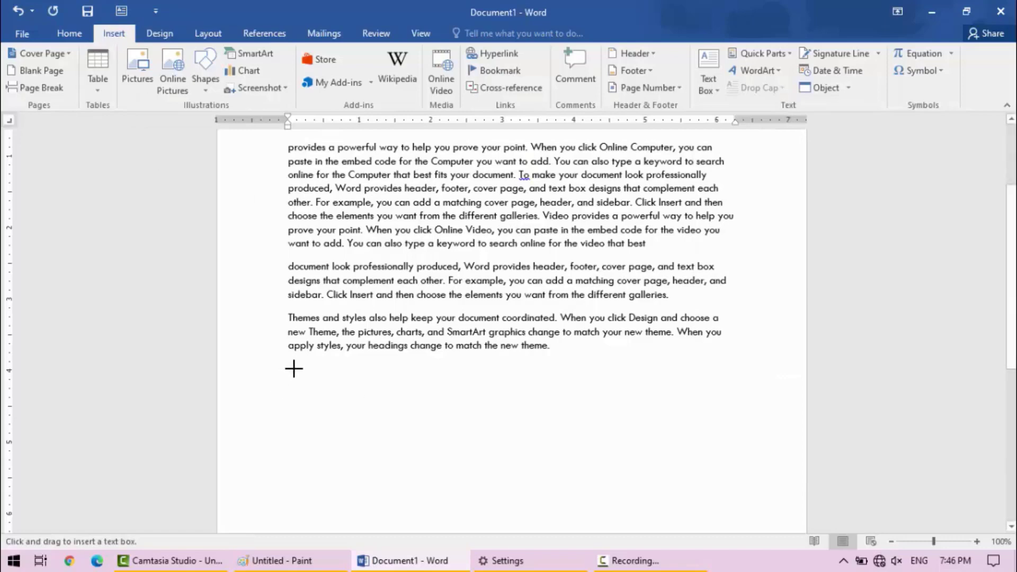
mouse_move(292, 369)
left_mouse_down()
mouse_move(432, 414)
mouse_move(440, 501)
left_mouse_up()
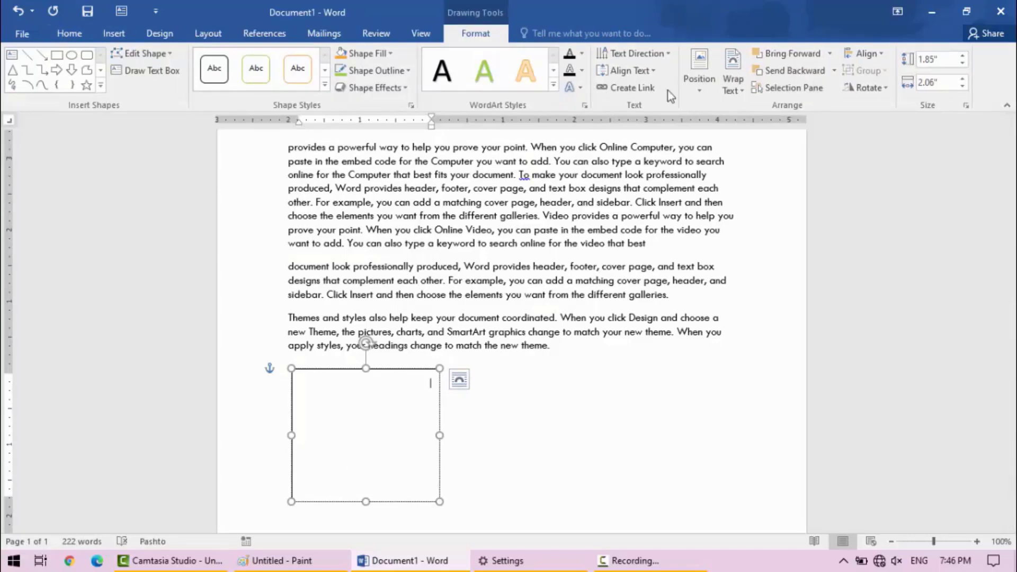
- Left-align the text box and enter three paragraphs: "Afghanistan is my lovely country", "I love it", "And I want to work for it"
left_click(70, 33)
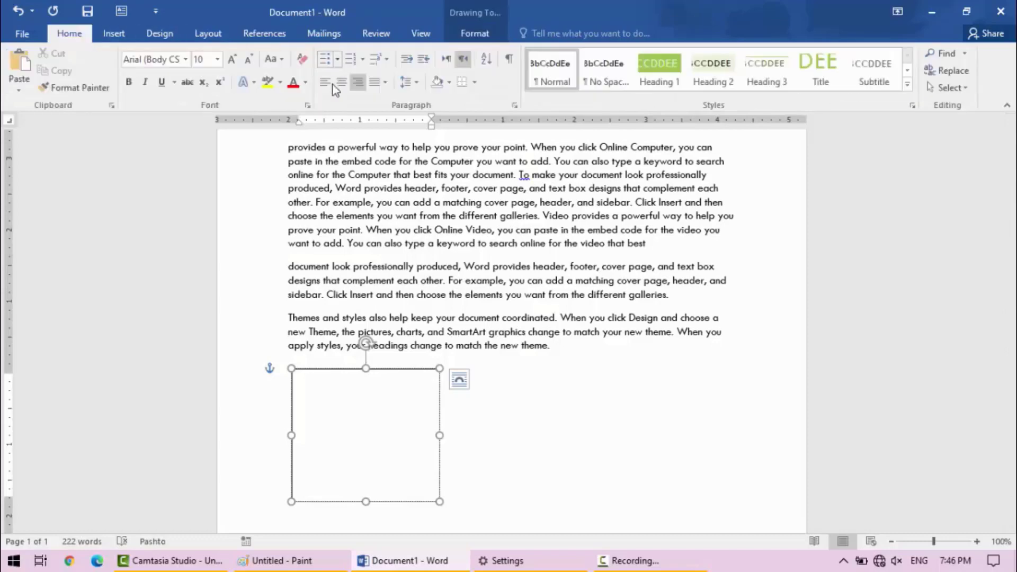
left_click(325, 81)
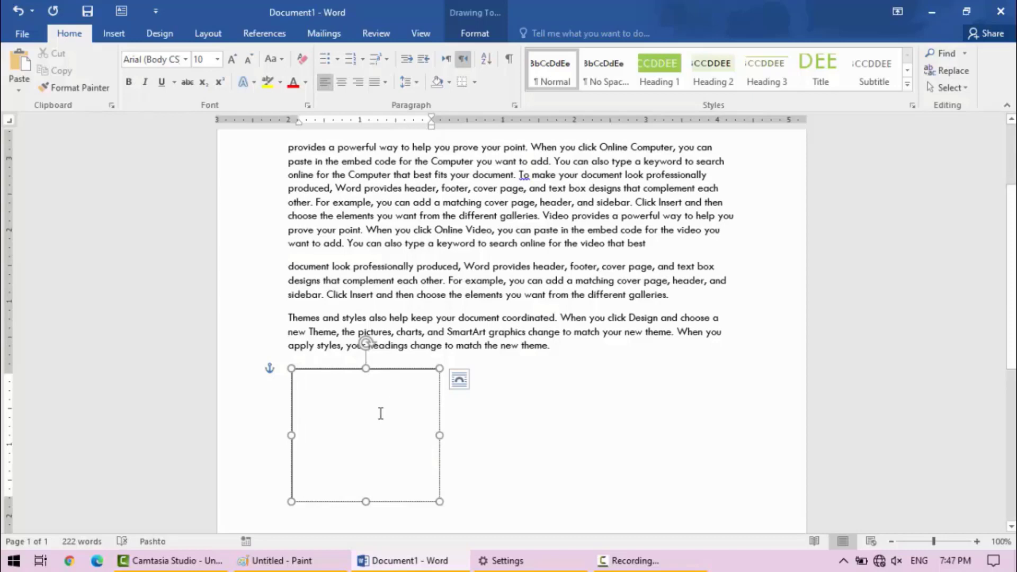
type("Afghani")
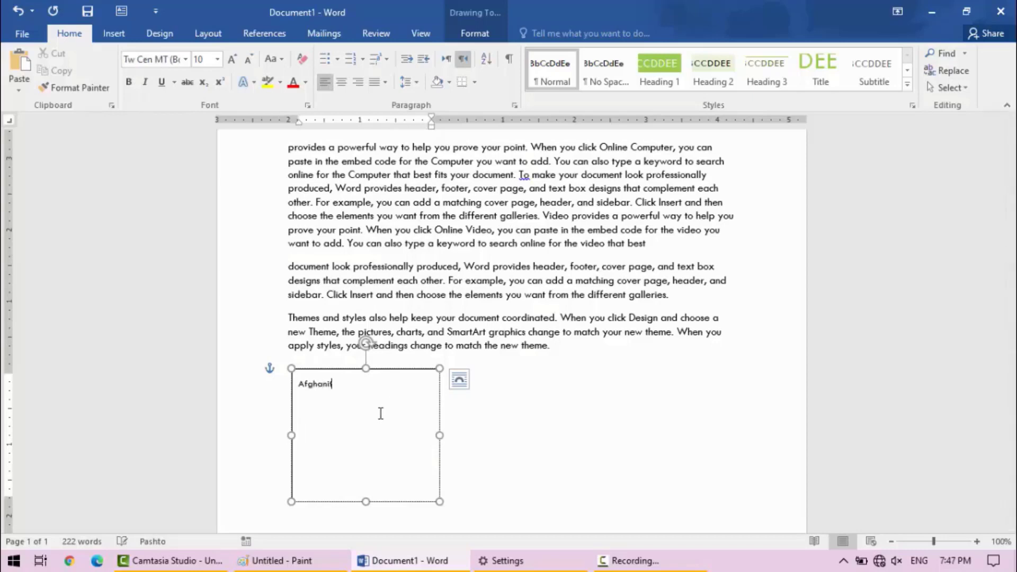
key("BackSpace")
key("BackSpace")
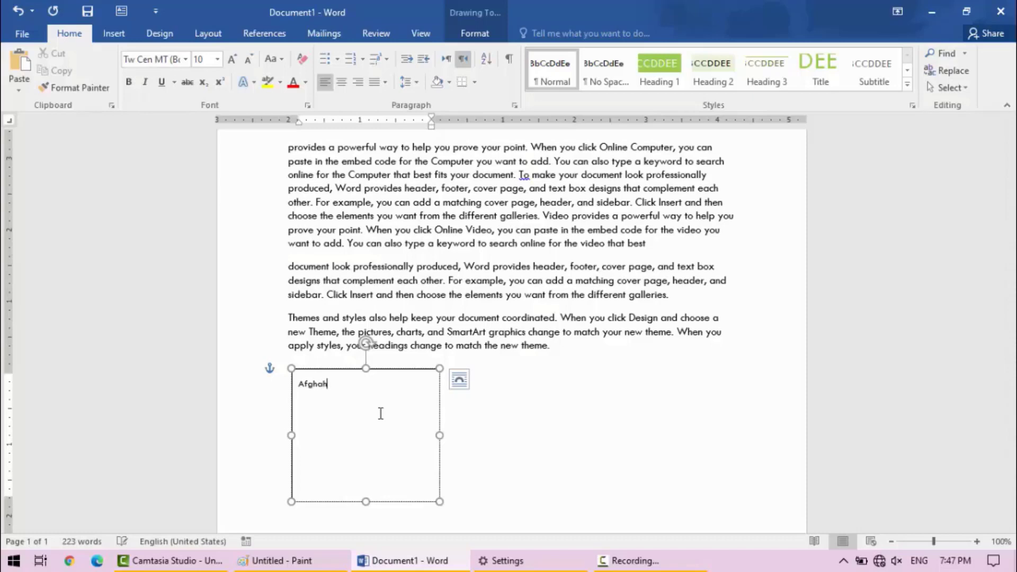
key("BackSpace")
type("nistan is my")
type(" lovely country ")
type("I love it")
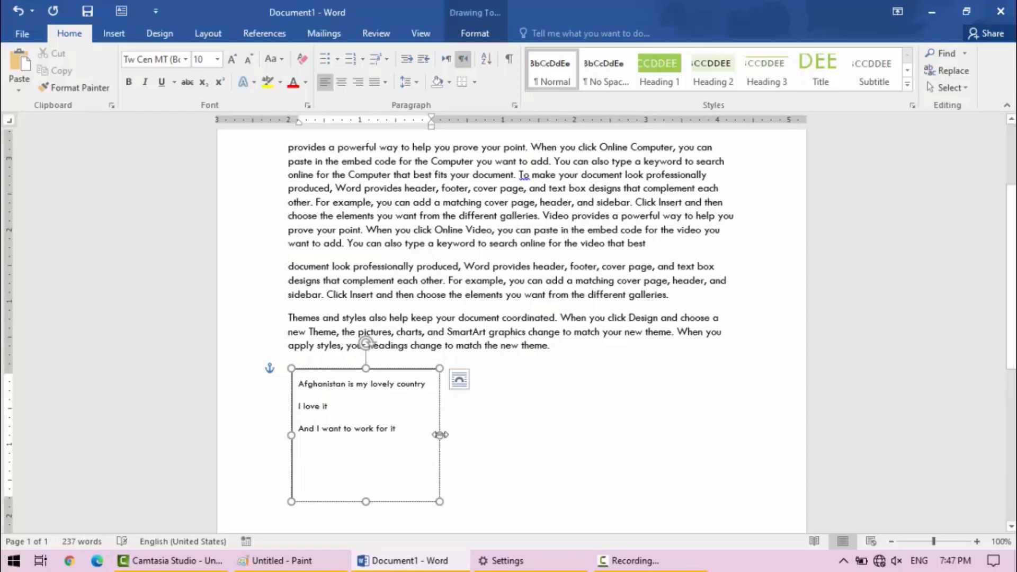
- Center all three paragraphs inside the drawn text box
key("ctrl+a")
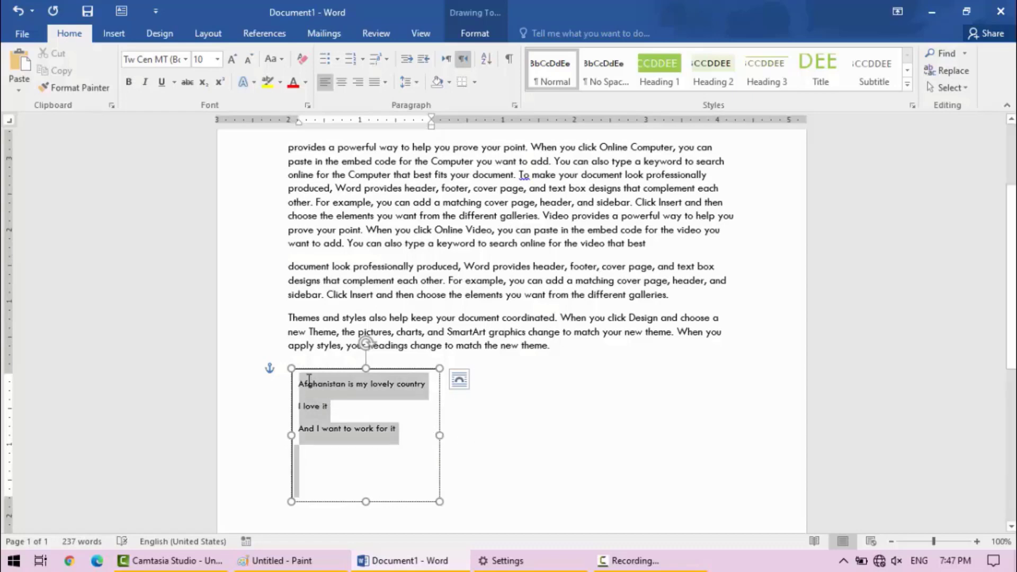
left_click(328, 428)
key("ctrl+a")
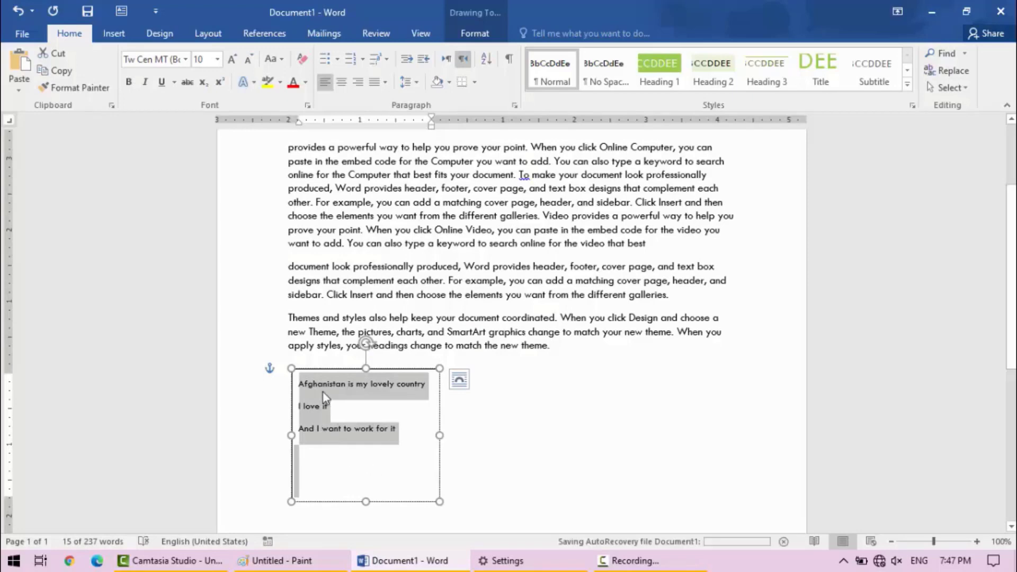
left_click(342, 83)
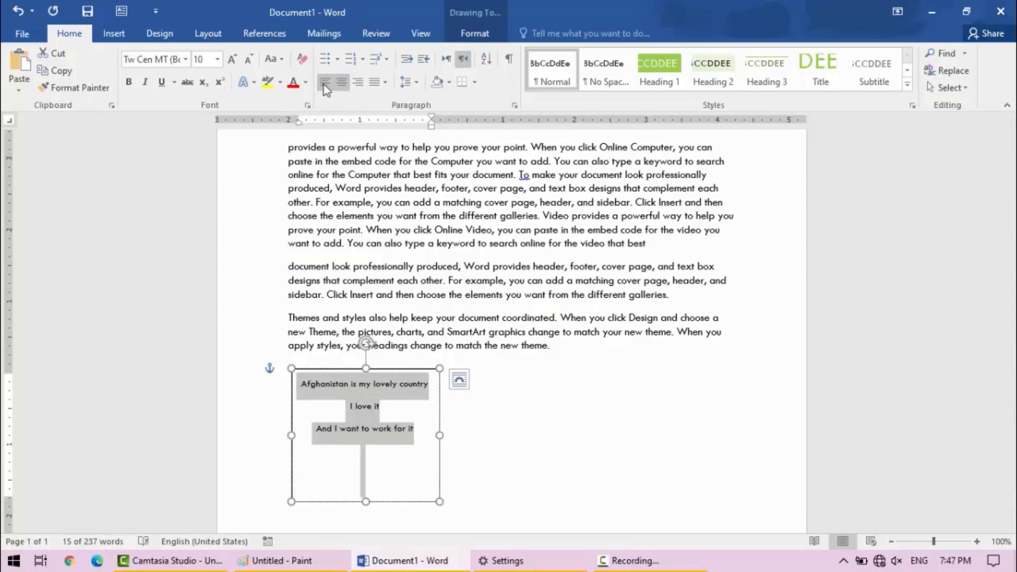
- Left-align all the text in the drawn text box, enlarge it to 11 pt and make it bold
left_click(324, 84)
left_click(232, 59)
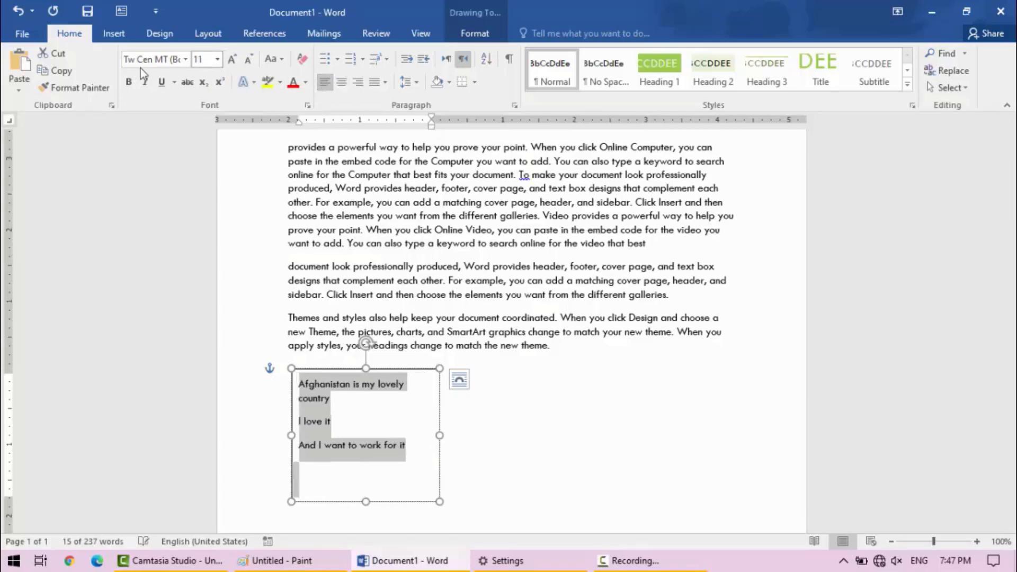
left_click(128, 82)
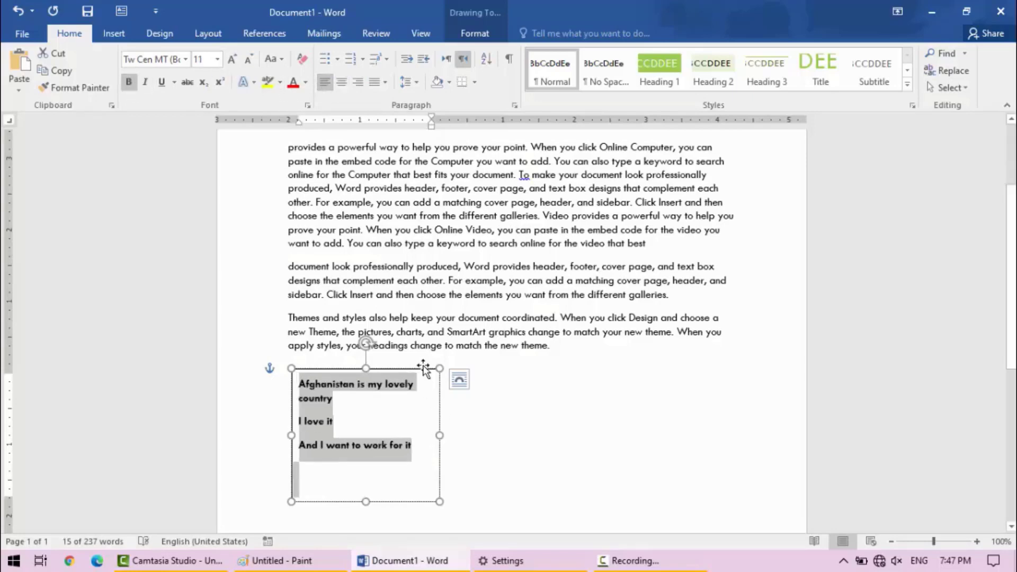
- Move the text box above the body text beside the "Afghanistan" heading and resize it to about 1.17" high and 2.53" wide
left_click_drag(423, 368, 588, 202)
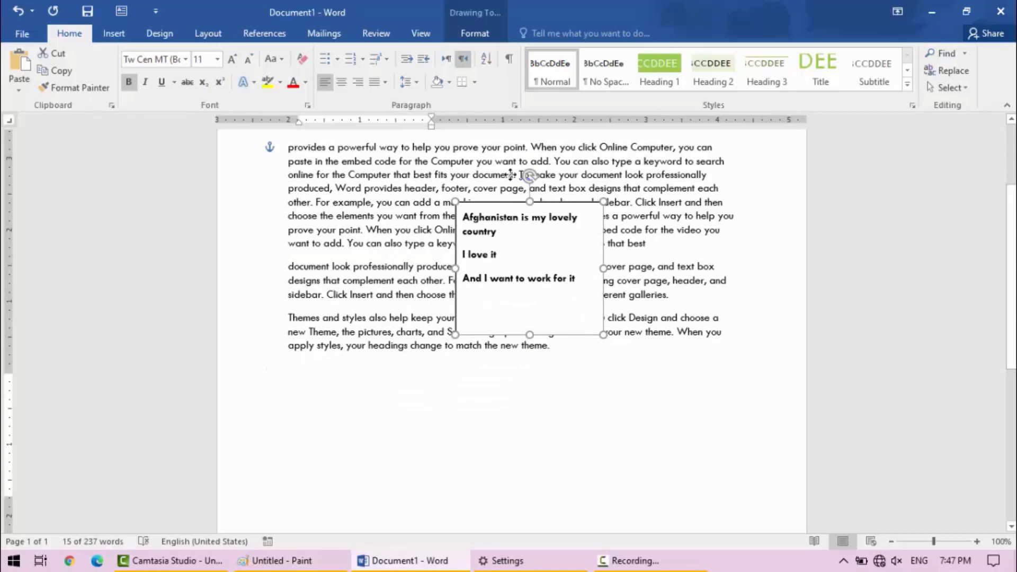
left_click_drag(510, 174, 513, 220)
scroll(509, 254, "up", 3)
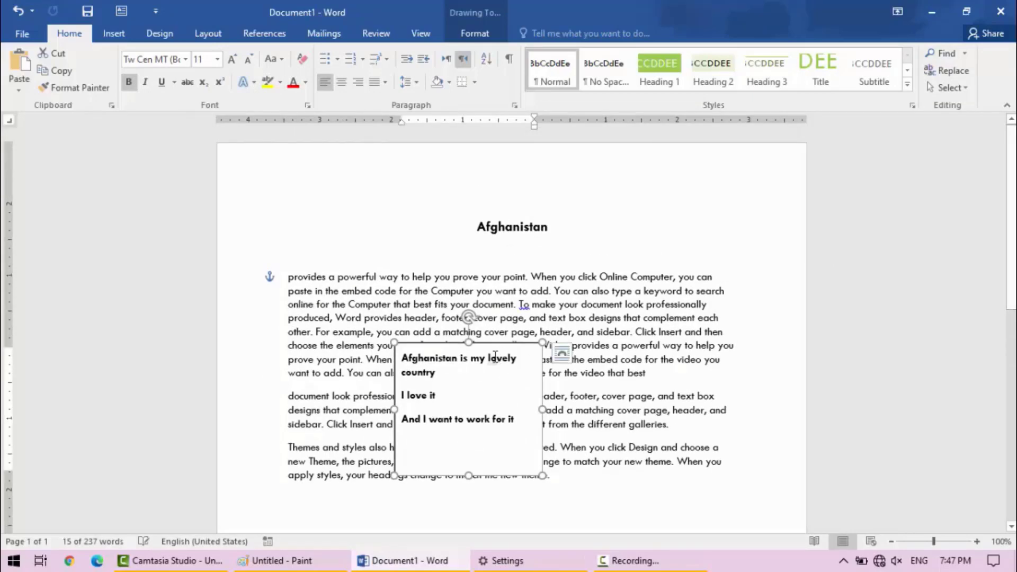
left_click_drag(495, 345, 346, 167)
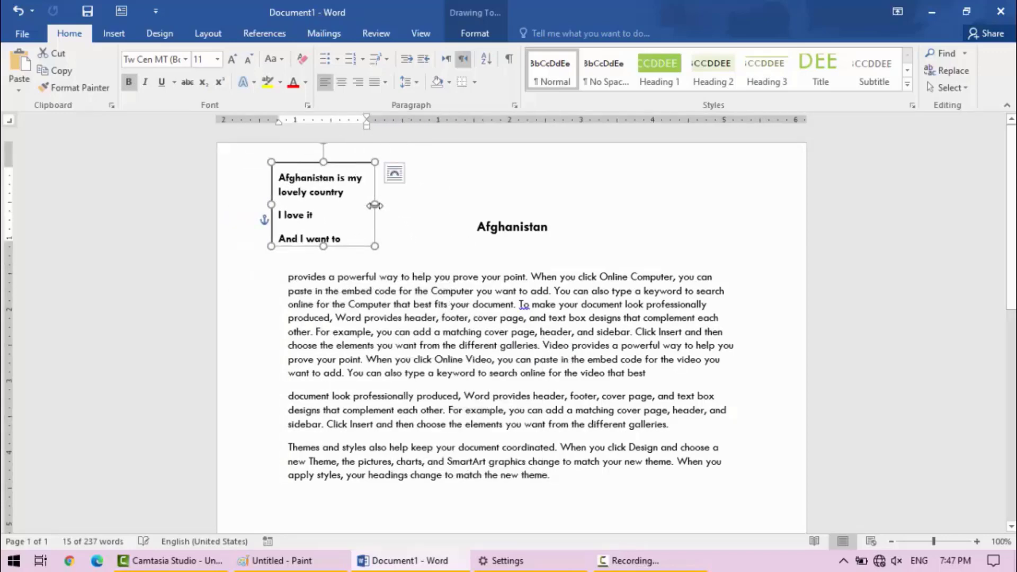
left_click_drag(375, 205, 452, 204)
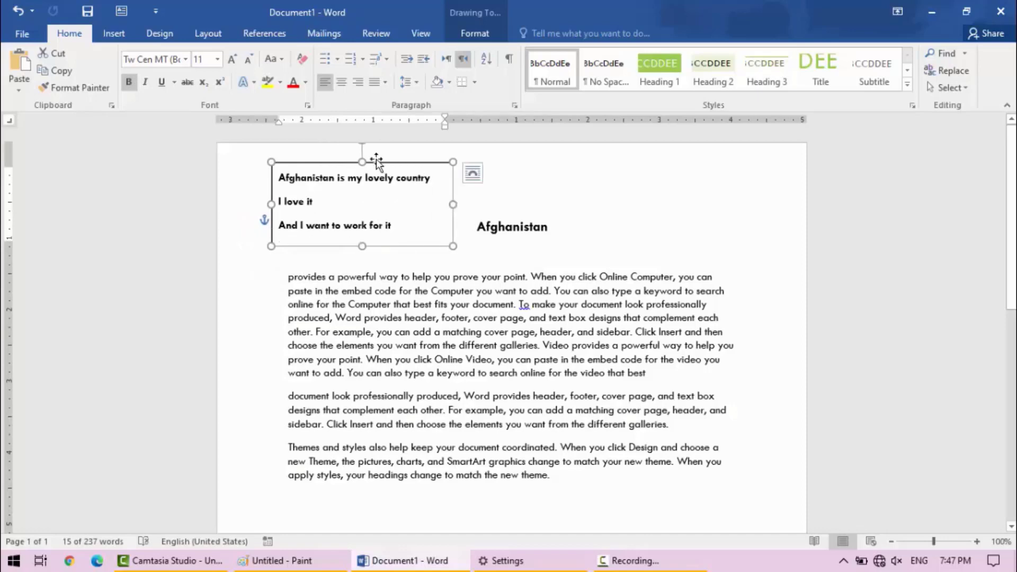
- Move the text box back to the empty space below the last paragraph, near the left margin
left_click_drag(376, 160, 442, 454)
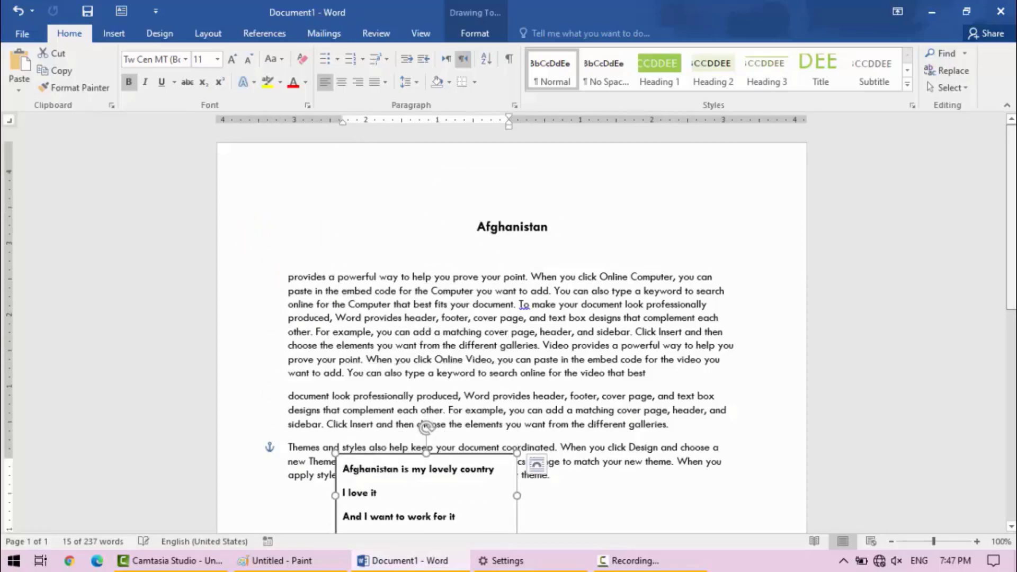
scroll(979, 335, "down", 3)
left_click(493, 300)
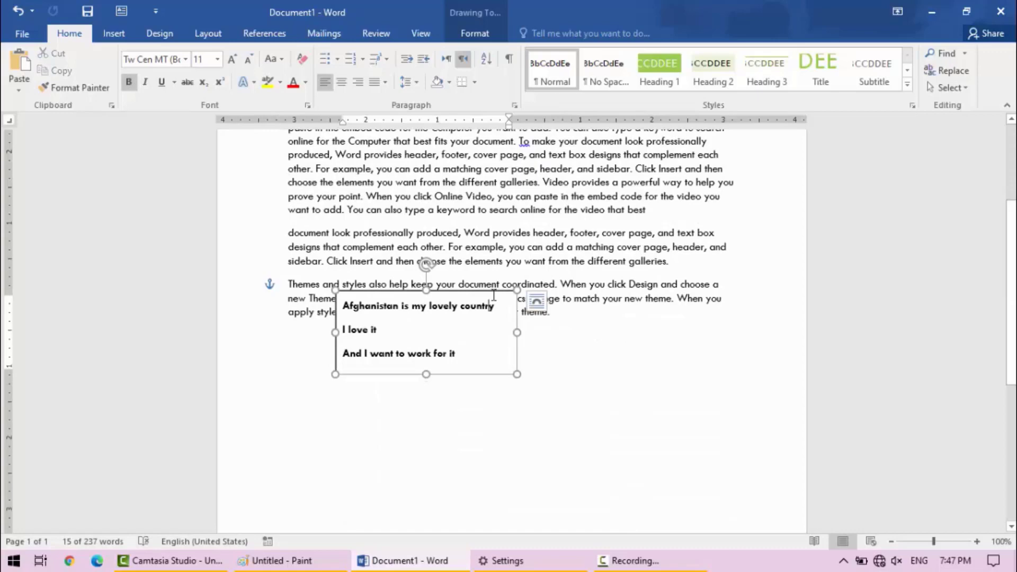
left_click_drag(493, 300, 449, 356)
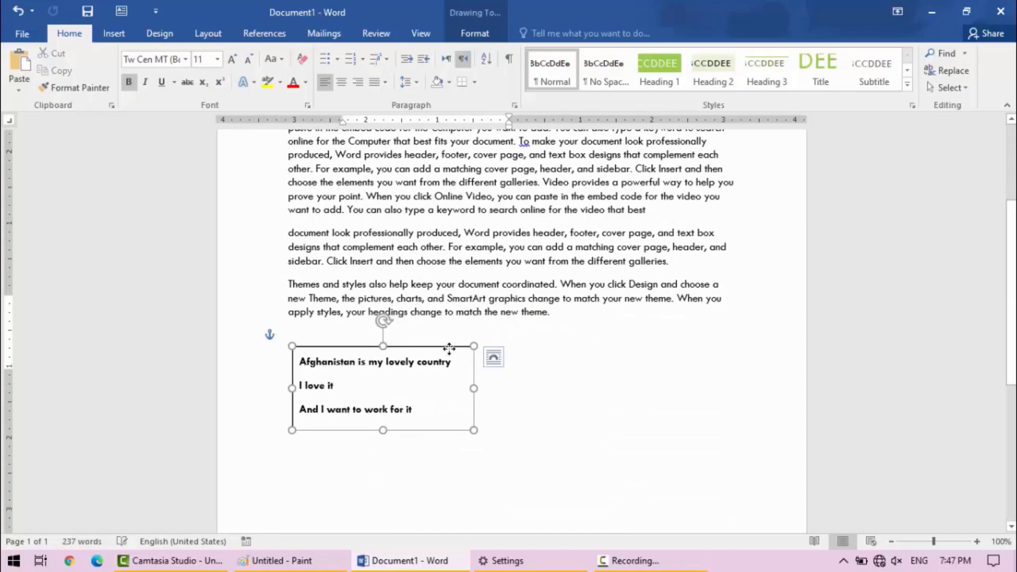
- Draw an oval about 2.04" high and 2.34" wide to the right of the text box
left_click(469, 34)
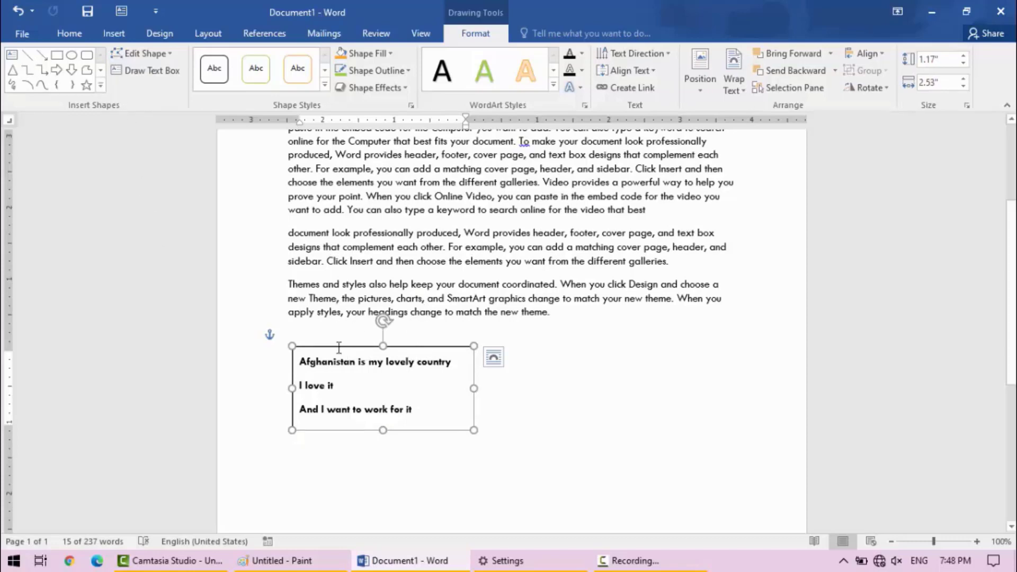
left_click(102, 85)
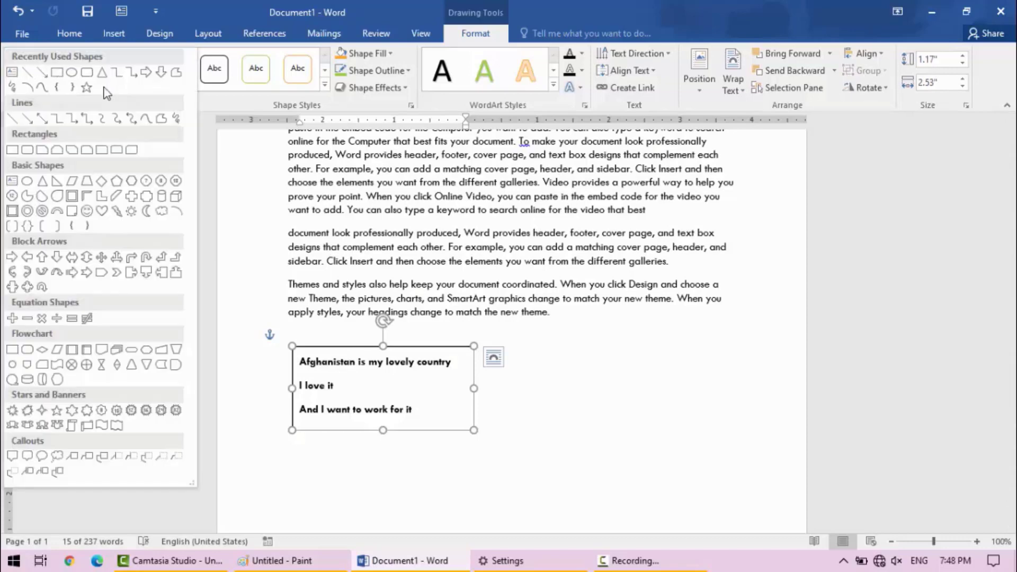
left_click(75, 74)
left_click_drag(529, 323, 698, 472)
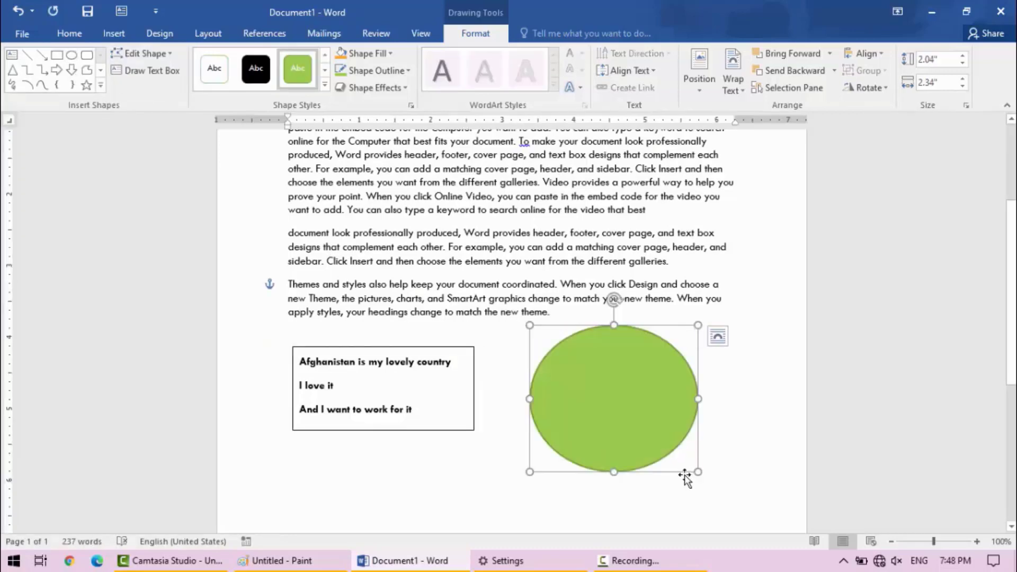
- Compare the drawing format tools available for the text box and the oval
left_click(416, 347)
left_click(602, 369)
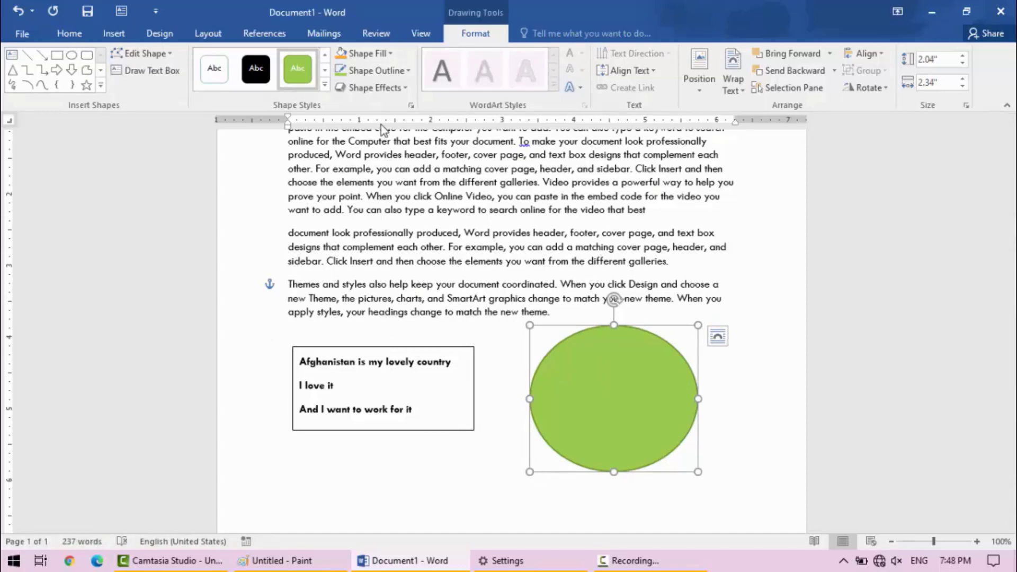
left_click(380, 347)
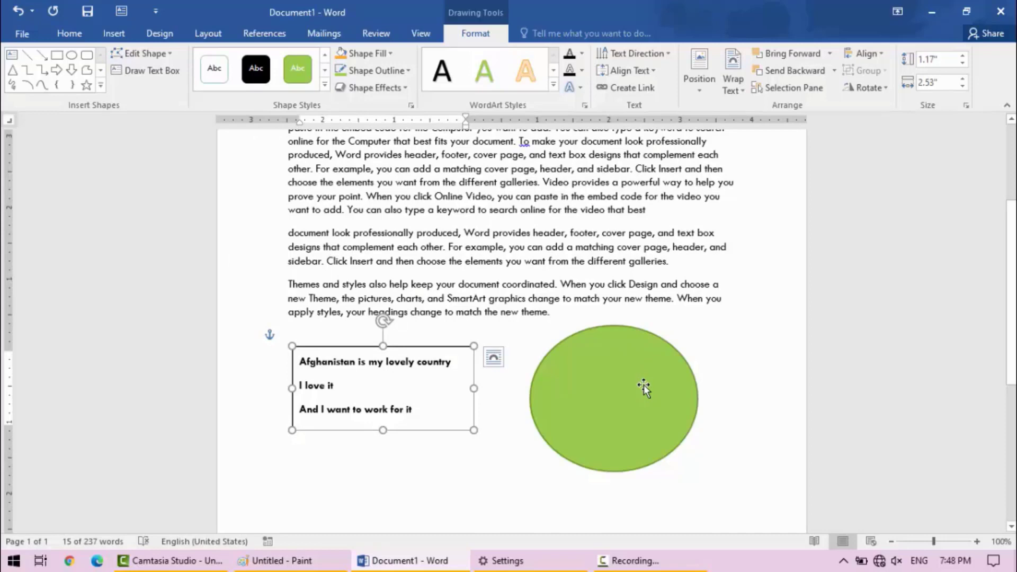
left_click(446, 195)
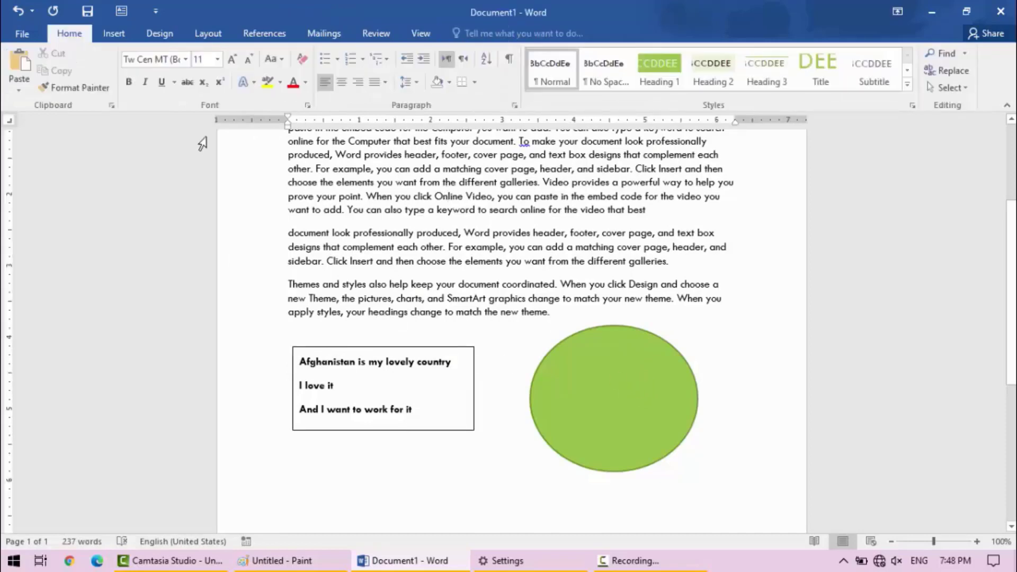
- Delete the green oval beside the text box
left_click(113, 34)
left_click(203, 88)
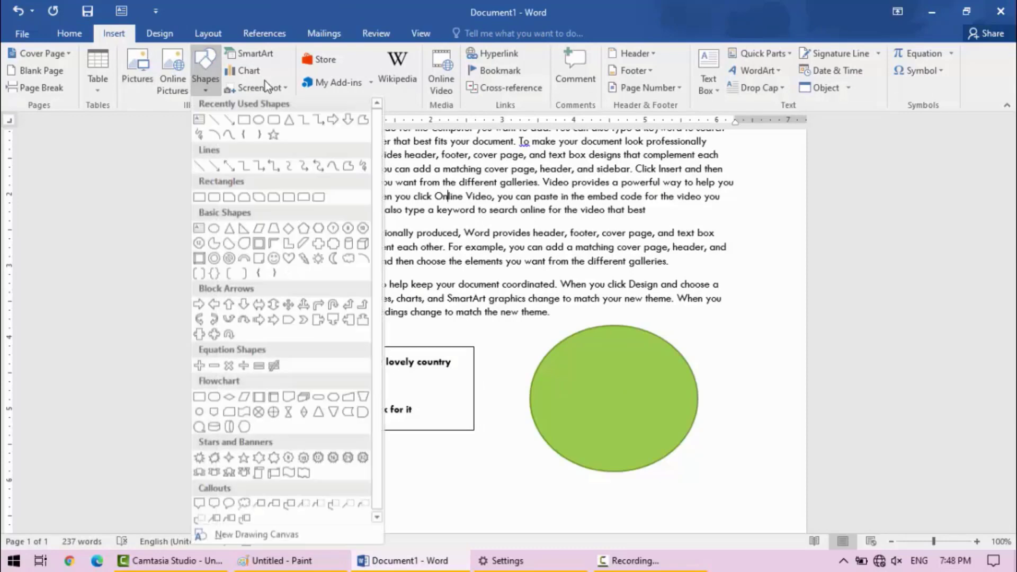
left_click(617, 376)
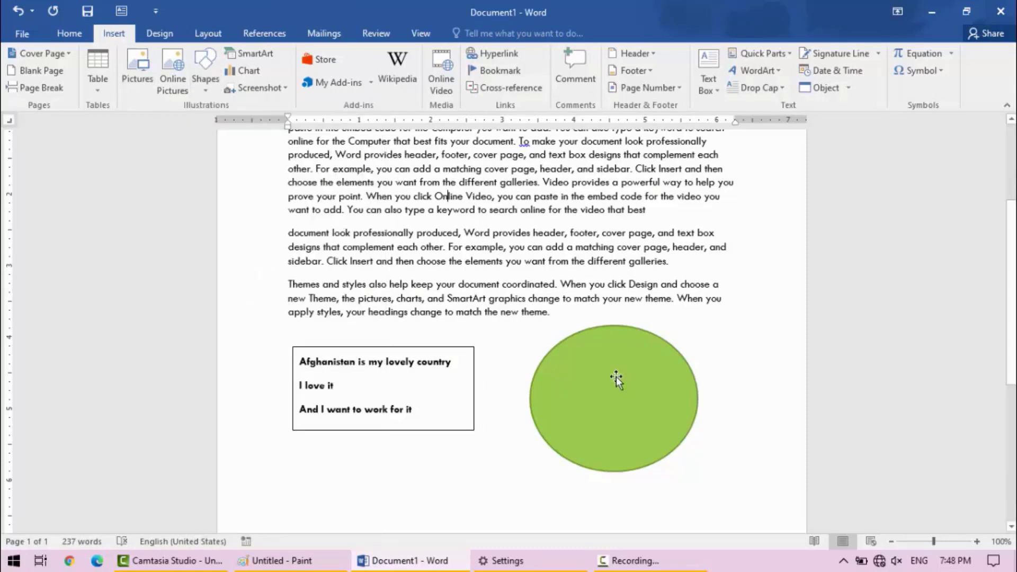
left_click(595, 380)
key("Delete")
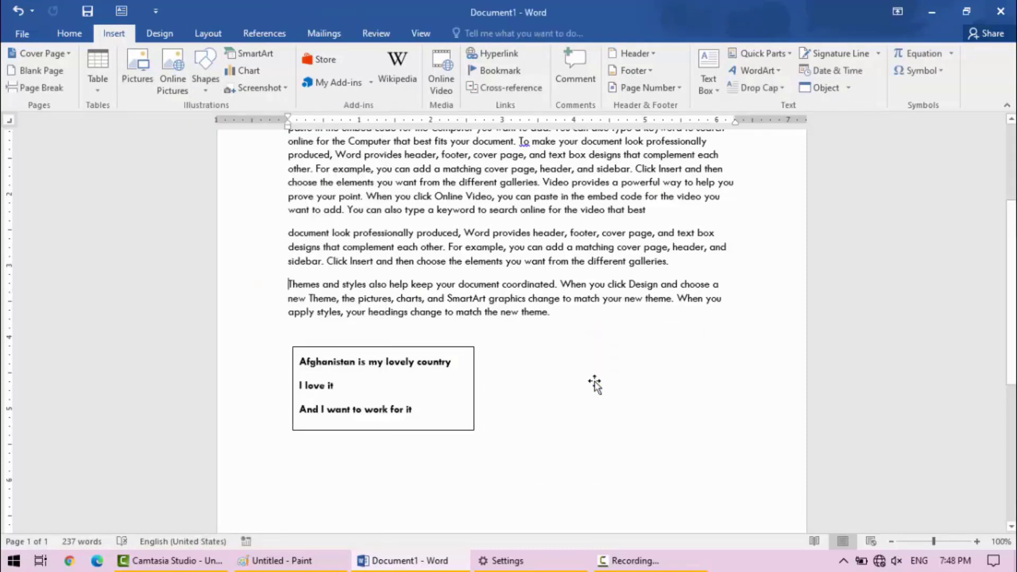
- Draw an oval about 1.77" high and 2.05" wide to the right of the text box
left_click(205, 84)
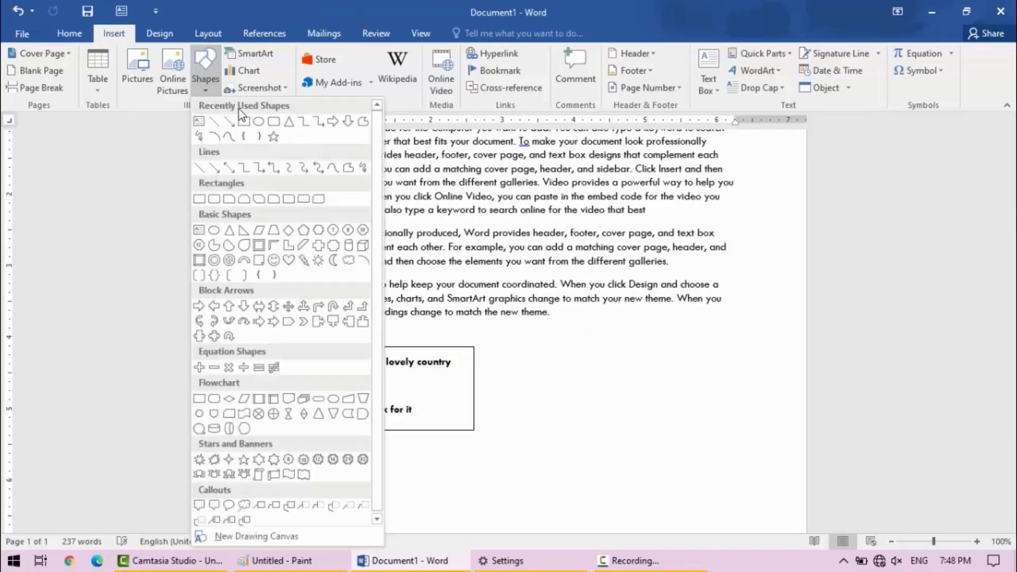
left_click(259, 121)
left_click_drag(534, 328, 681, 454)
- Insert the picture "images - Copy (2)" from the Desktop after the word "help" in the last paragraph
left_click(408, 287)
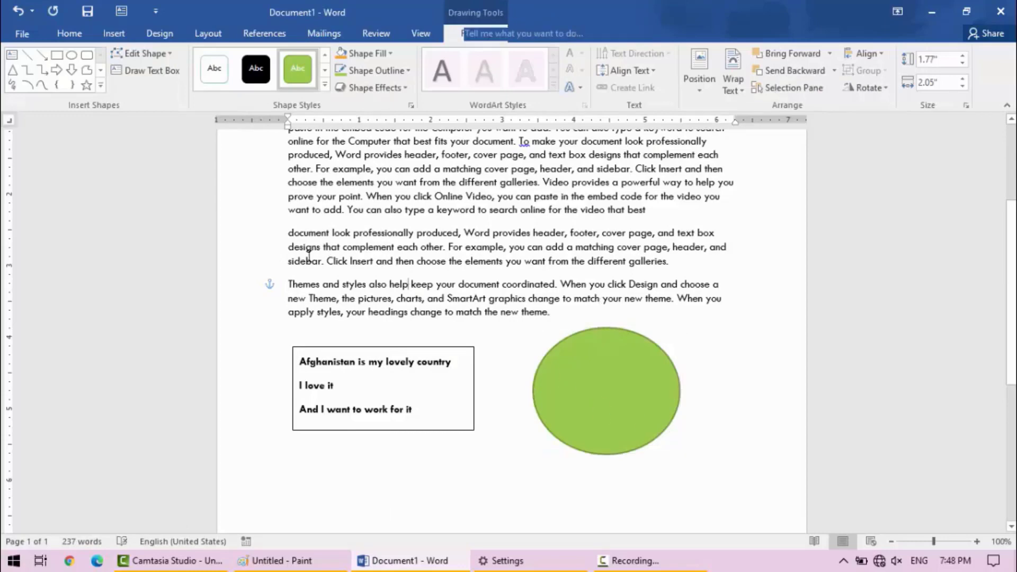
left_click(114, 33)
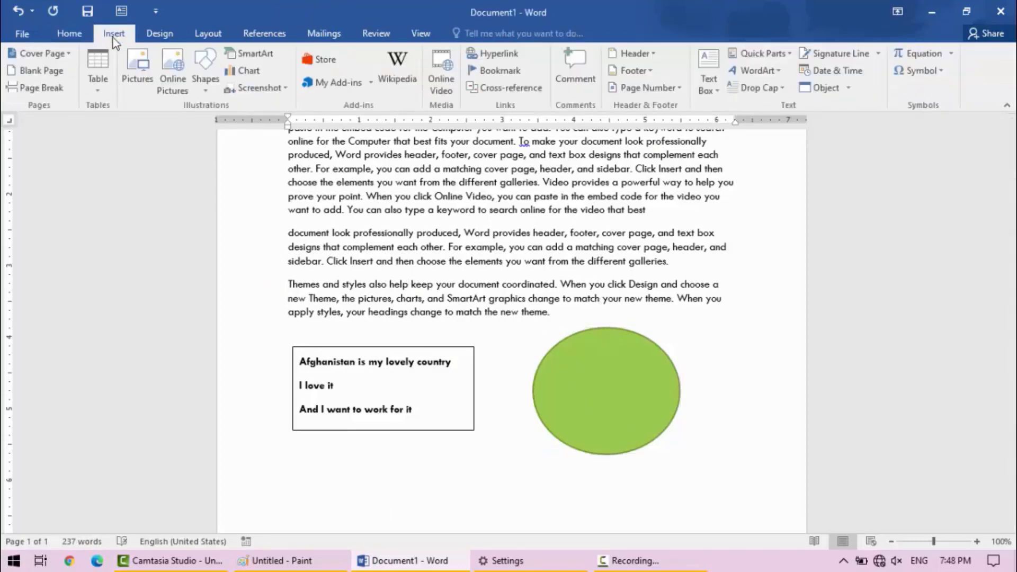
left_click(138, 68)
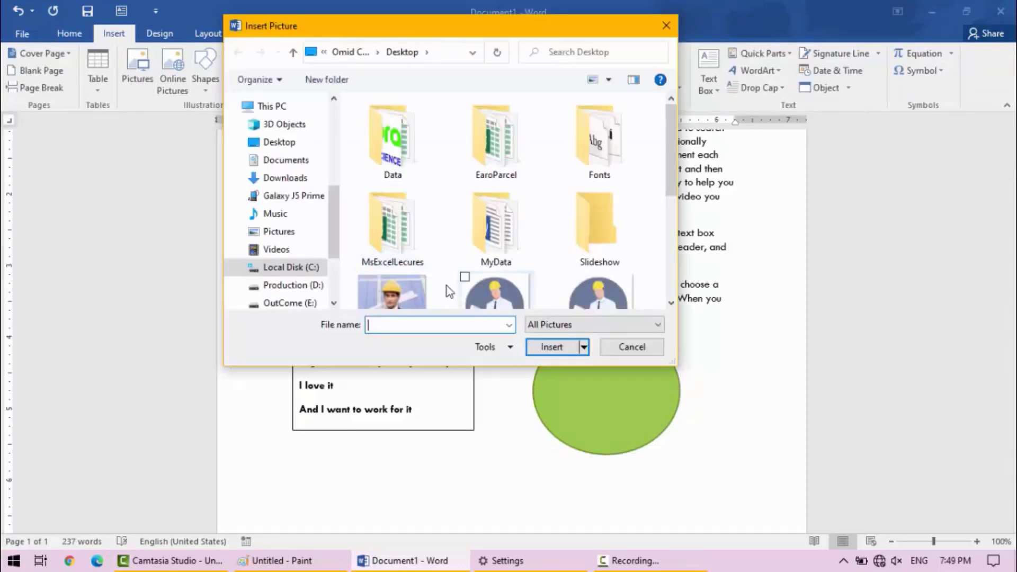
scroll(636, 191, "down", 1)
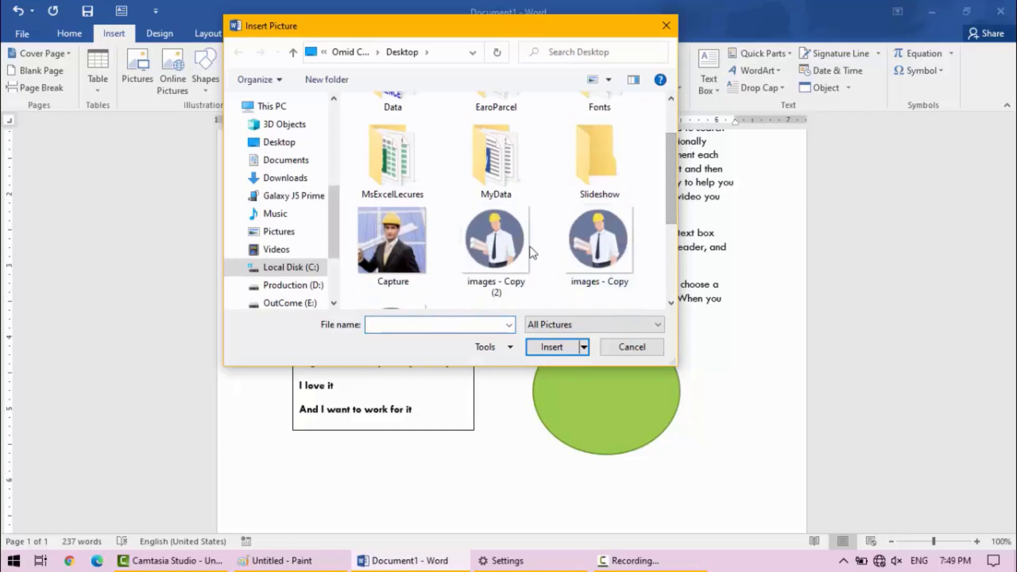
left_click(506, 256)
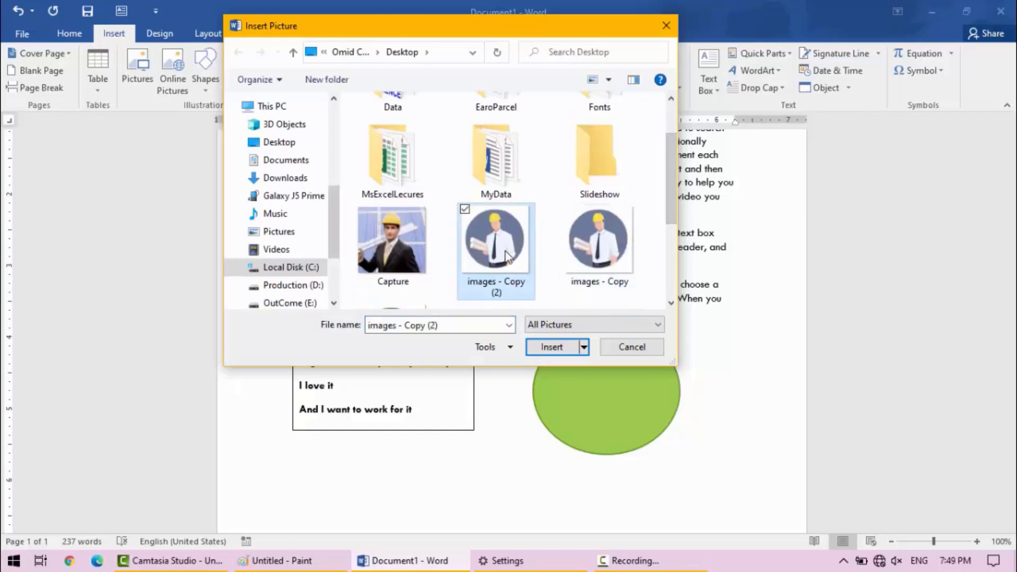
left_click(550, 339)
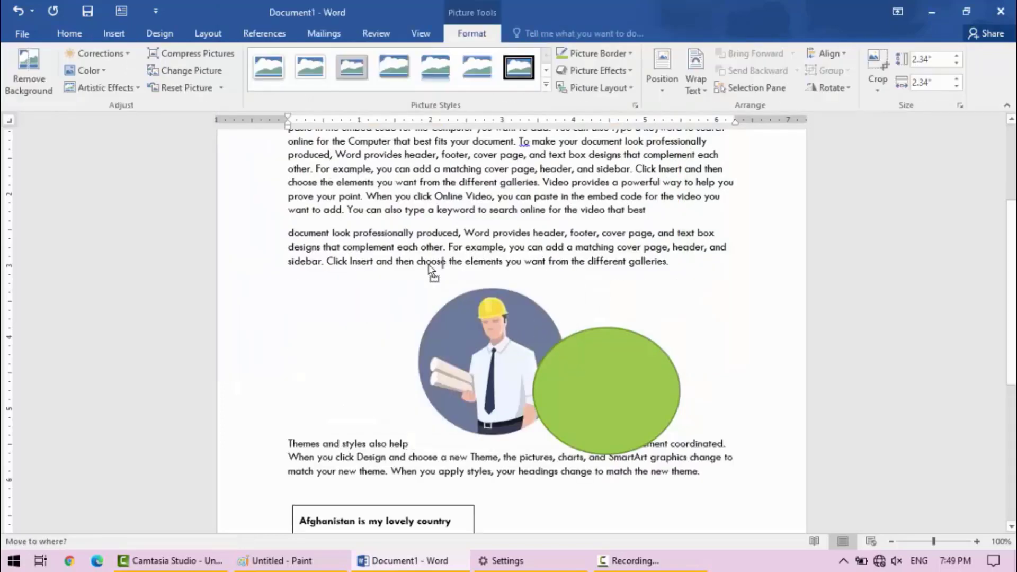
- Move the picture into the word "choose" in the paragraph above
left_click_drag(431, 267, 430, 267)
scroll(1014, 355, "down", 3)
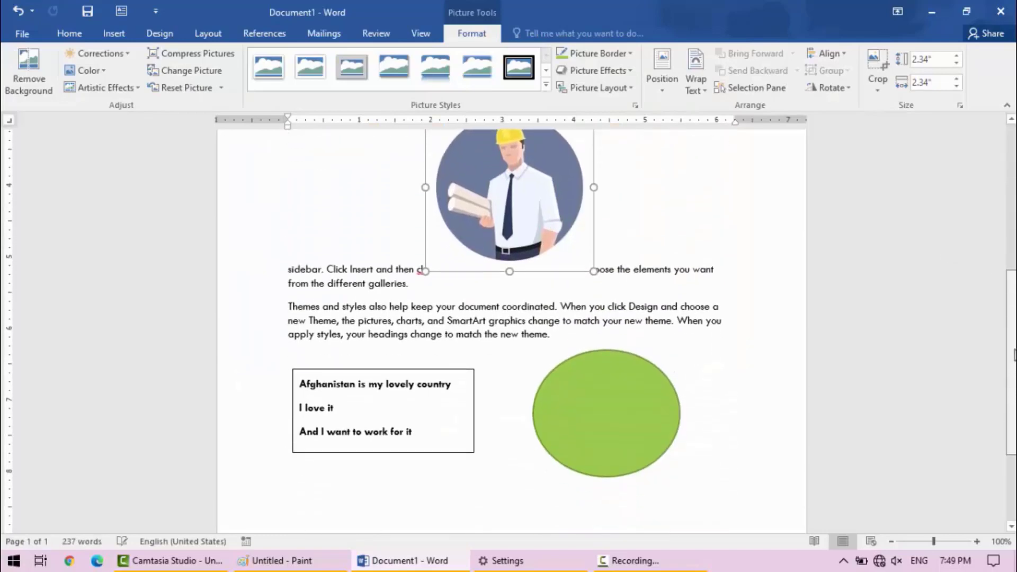
scroll(1013, 355, "up", 1)
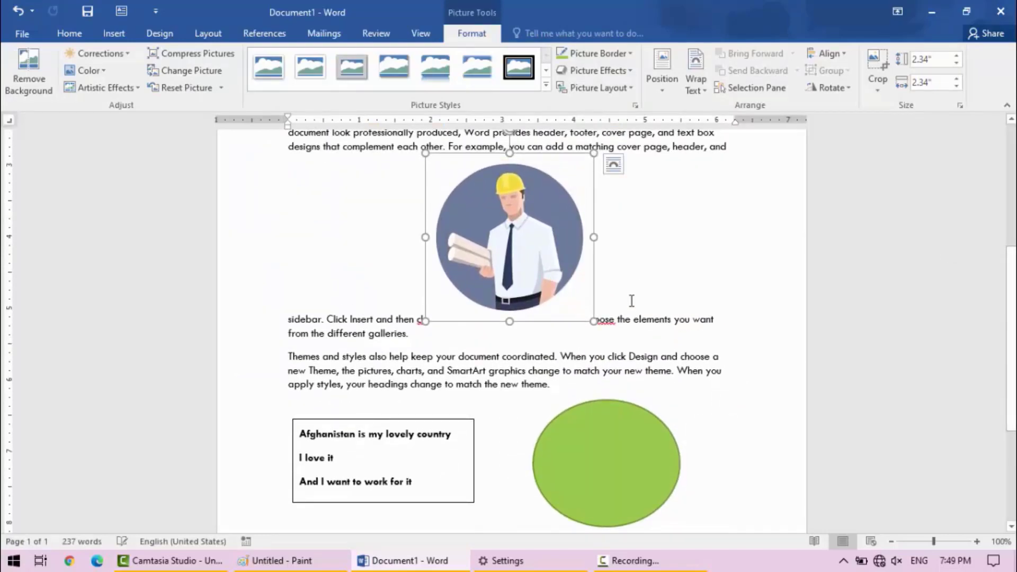
left_click(506, 368)
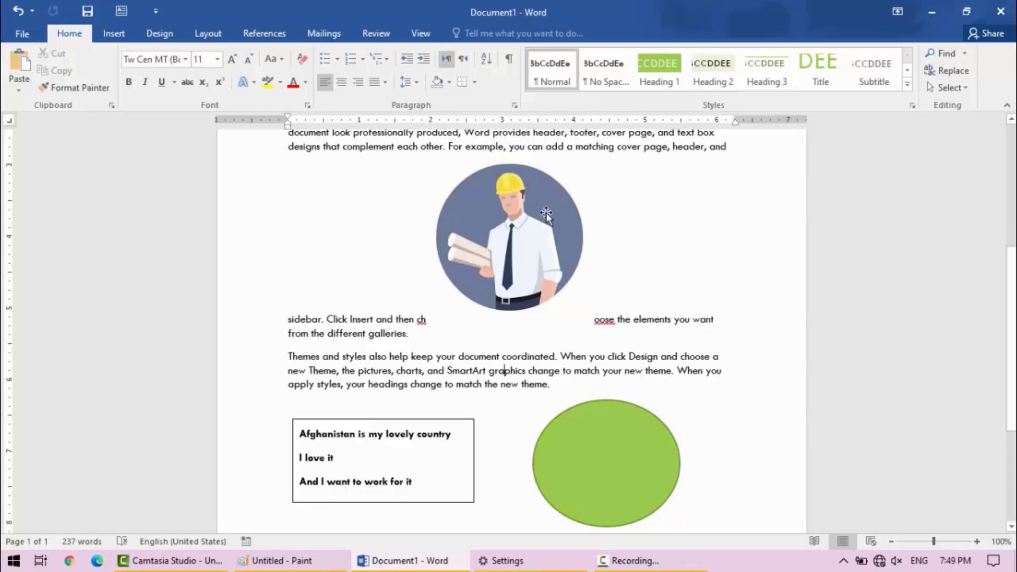
- Compare the formatting tools offered for the inserted picture with those for the text box
left_click(519, 240)
double_click(520, 240)
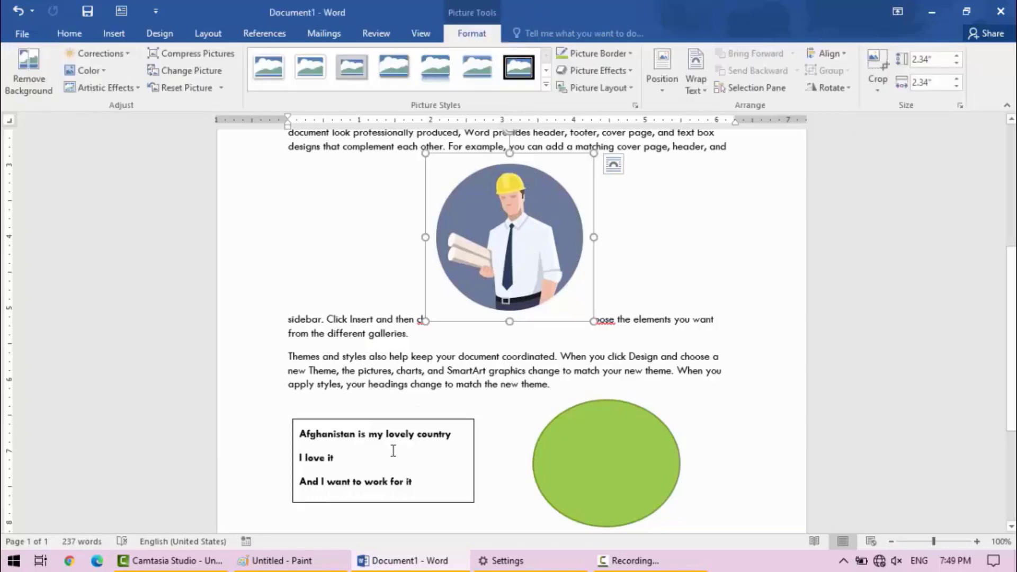
left_click(383, 419)
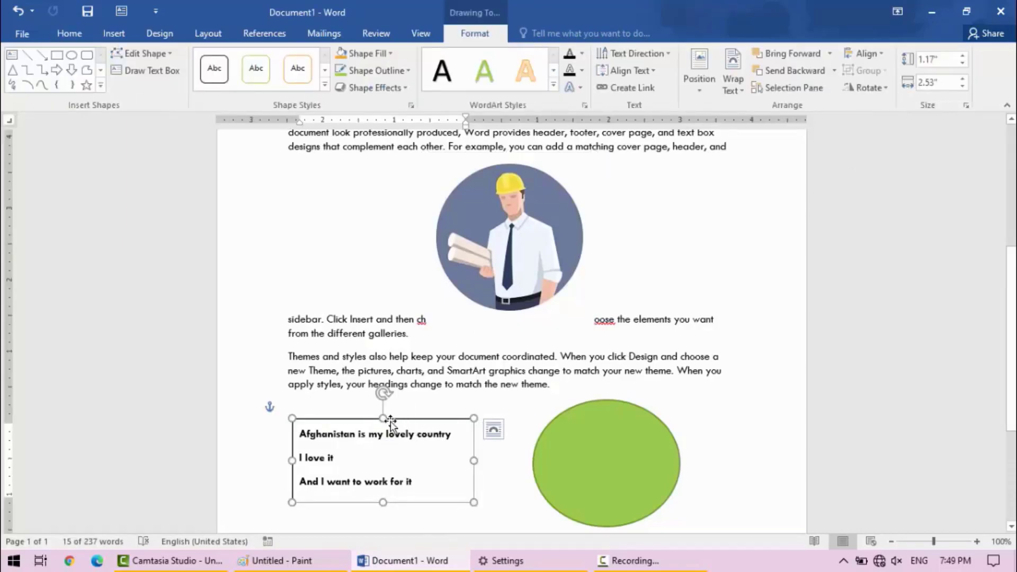
left_click(486, 271)
- Move the green oval slightly left, closer to the text box
left_click(613, 456)
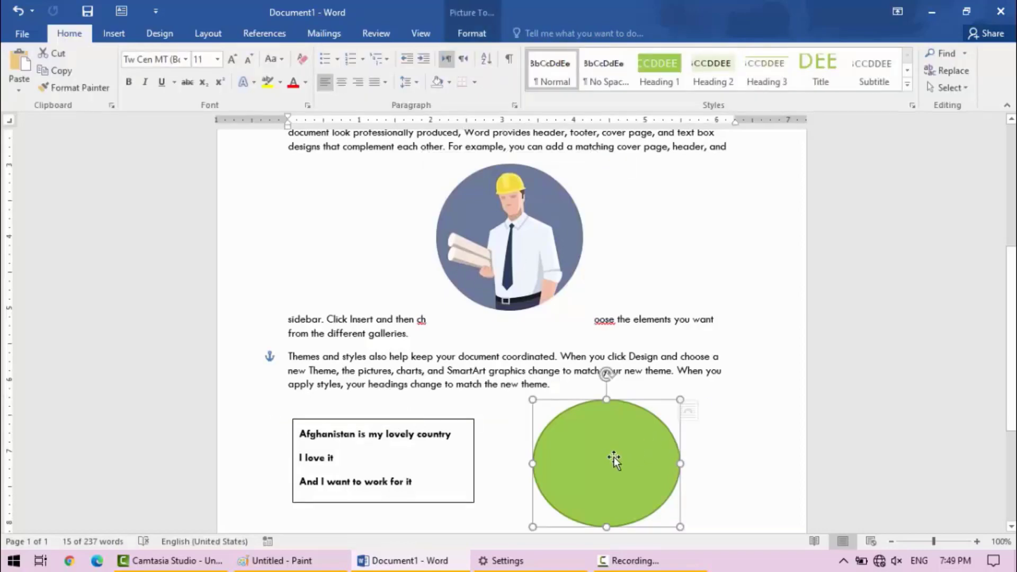
left_click_drag(629, 455, 605, 454)
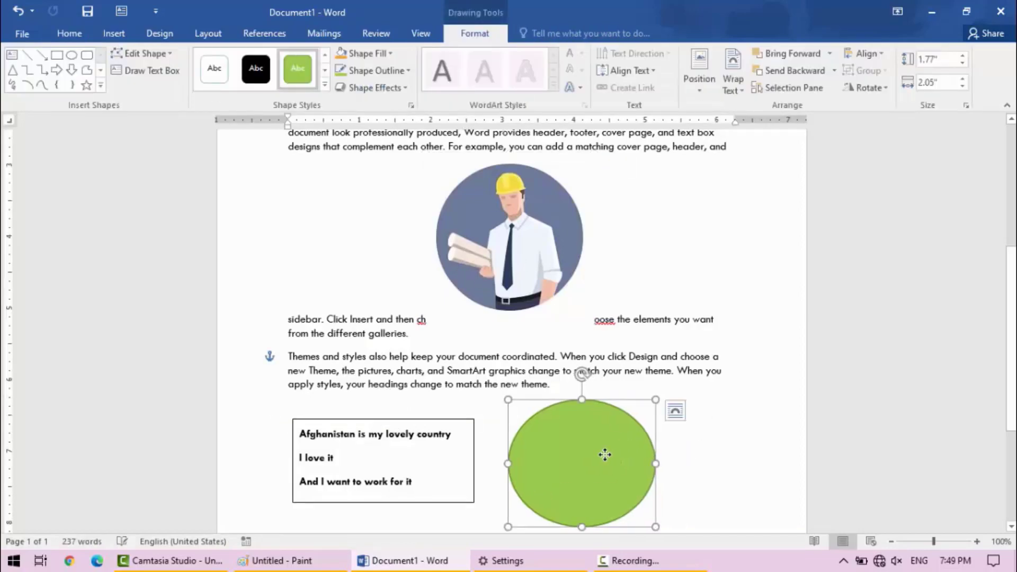
- Select the text box, the oval and the picture in turn to check which contextual format tools each offers
left_click(410, 421)
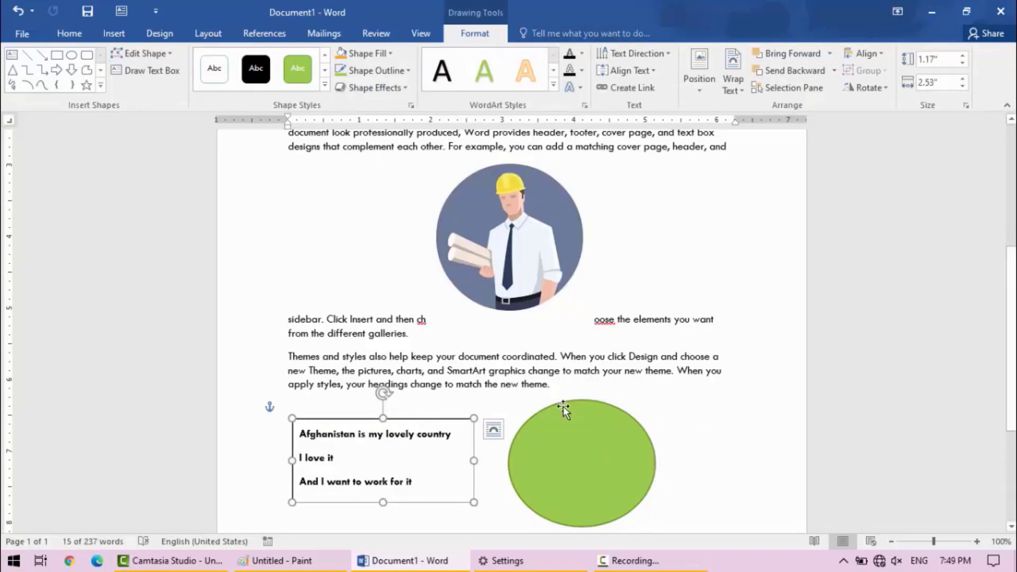
left_click(574, 448)
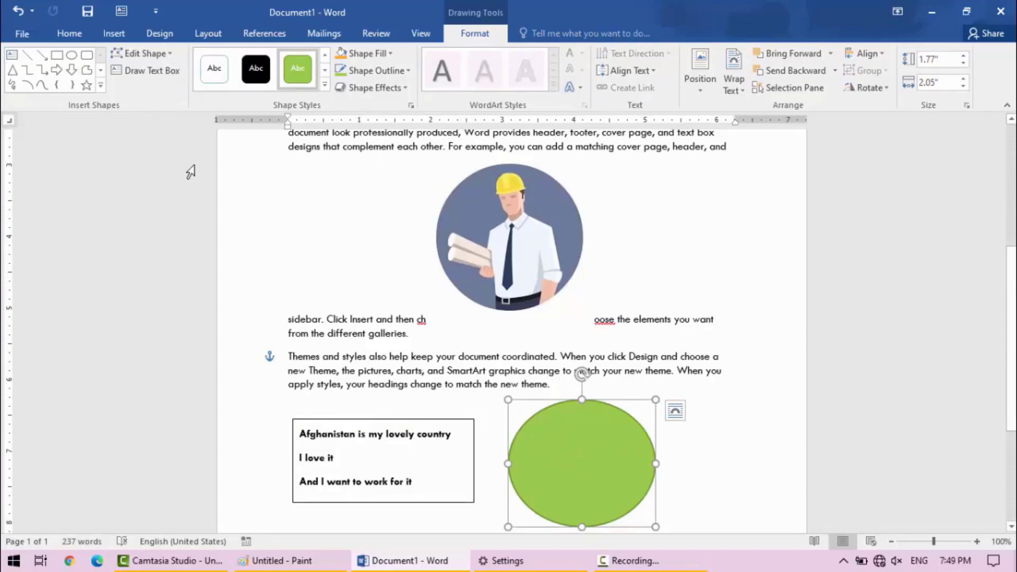
left_click(521, 221)
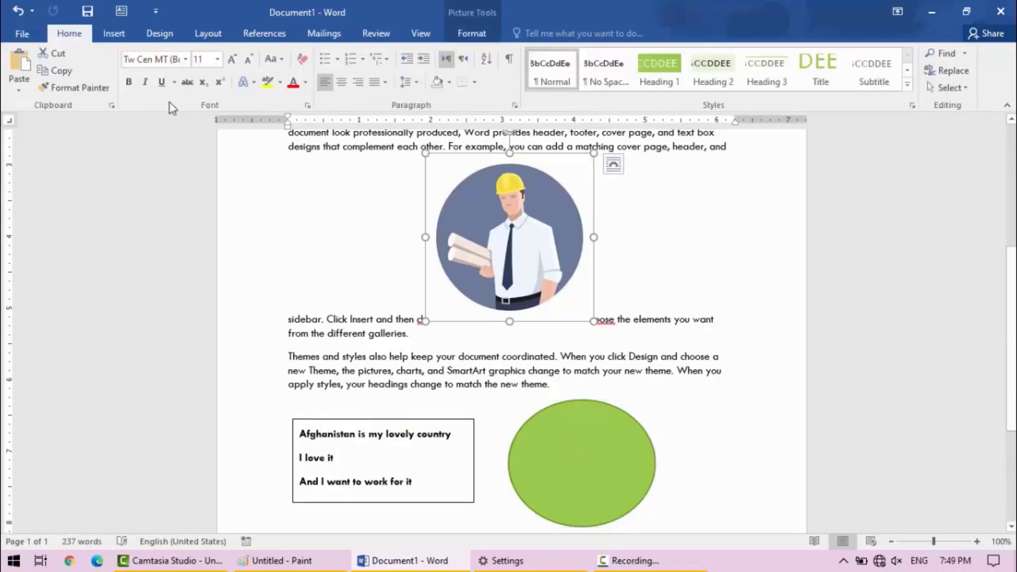
- Compare the format tools offered for the picture, the green oval and the text box
left_click(471, 33)
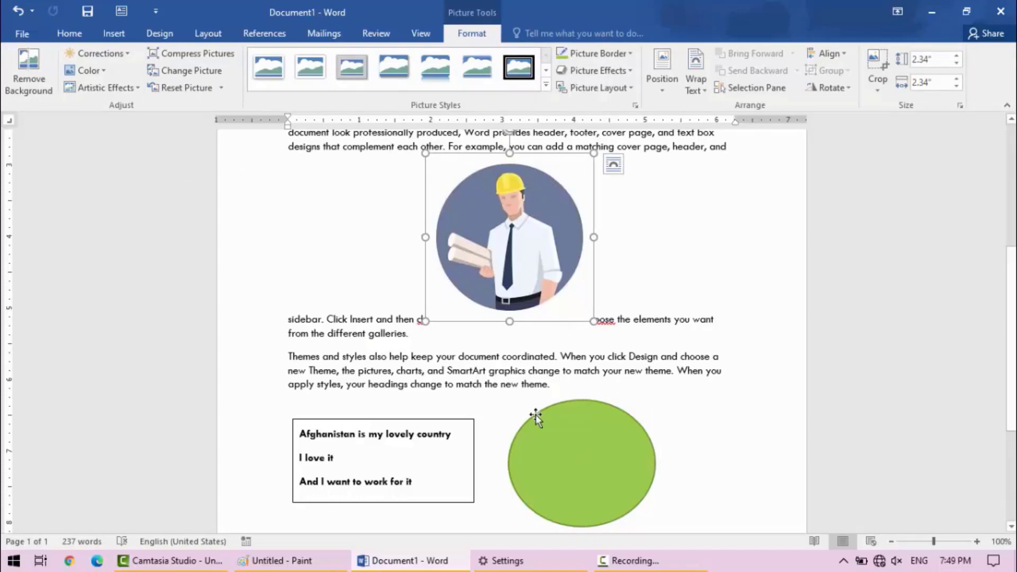
left_click(551, 434)
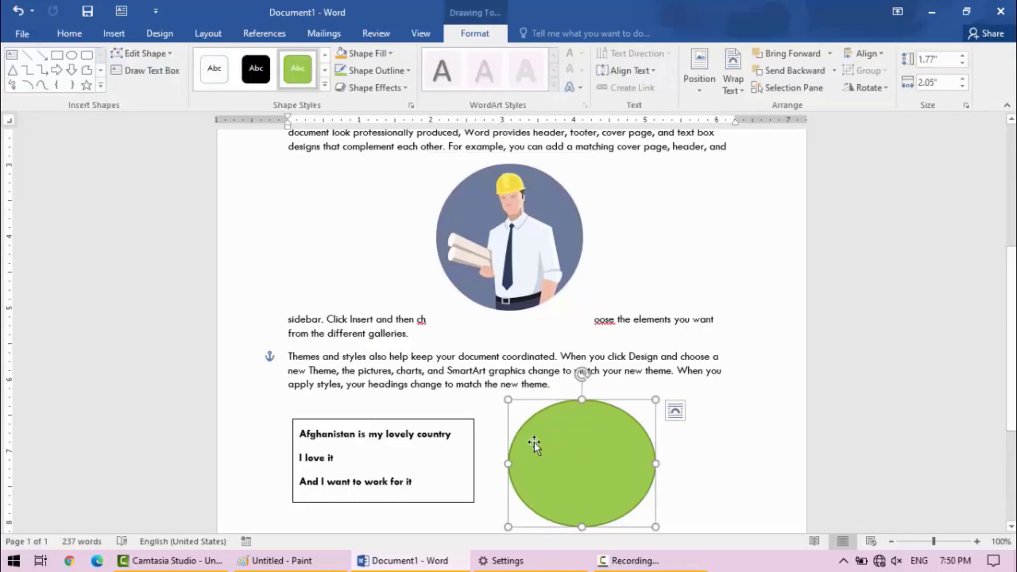
left_click(421, 423)
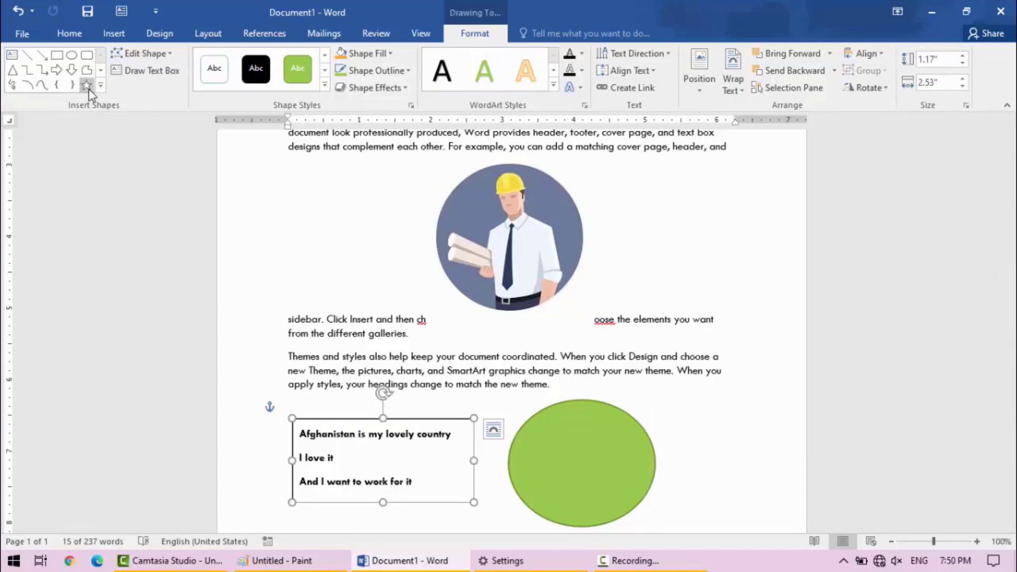
- Try changing the text box's shape to a trapezoid, and undo the change
left_click(172, 54)
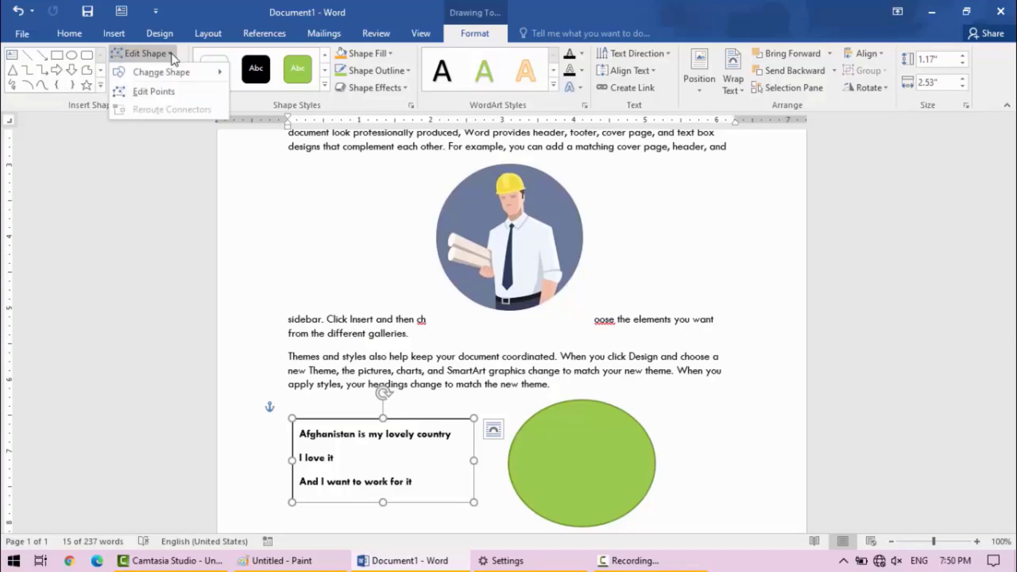
mouse_move(184, 77)
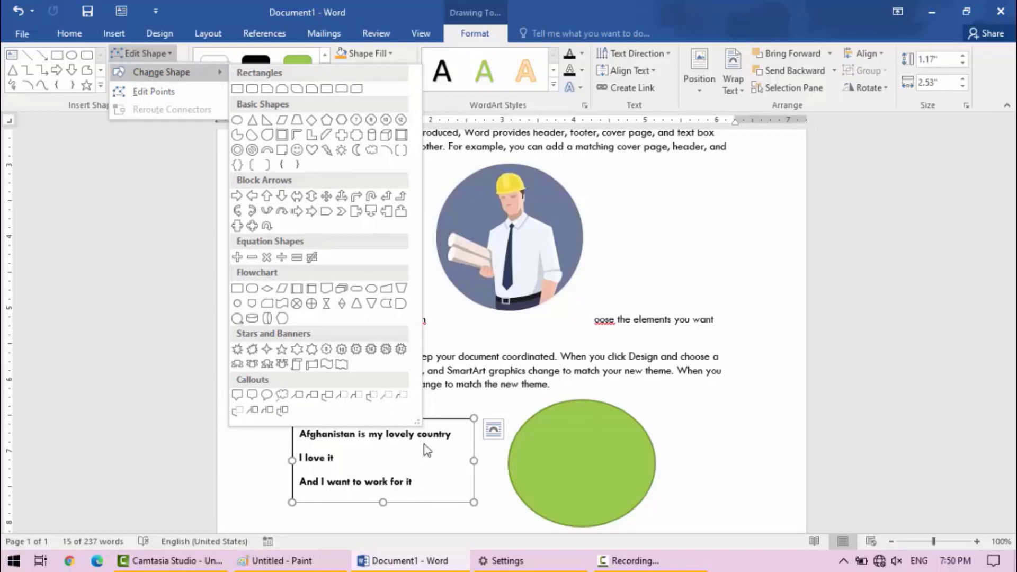
left_click(296, 120)
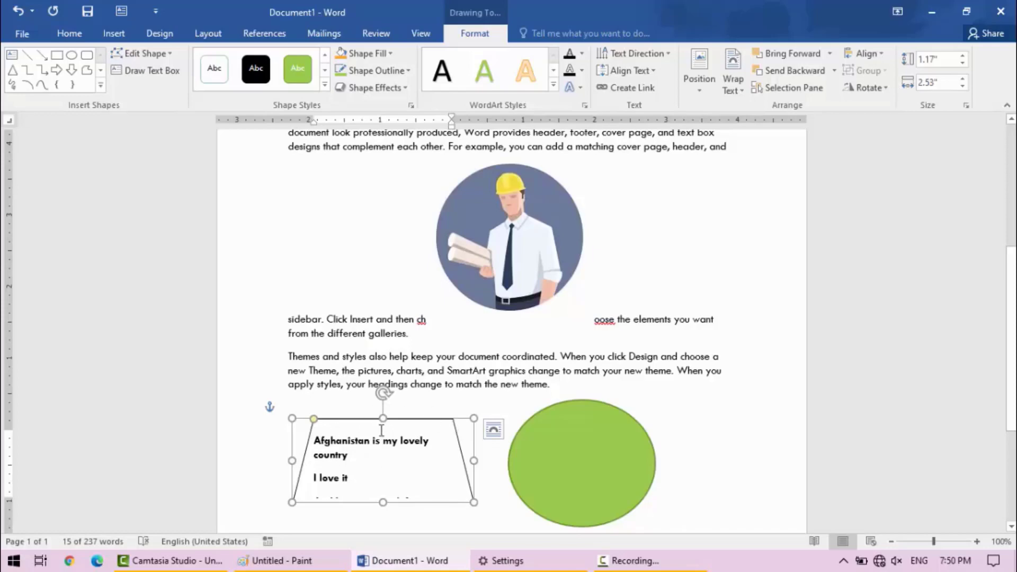
left_click(20, 12)
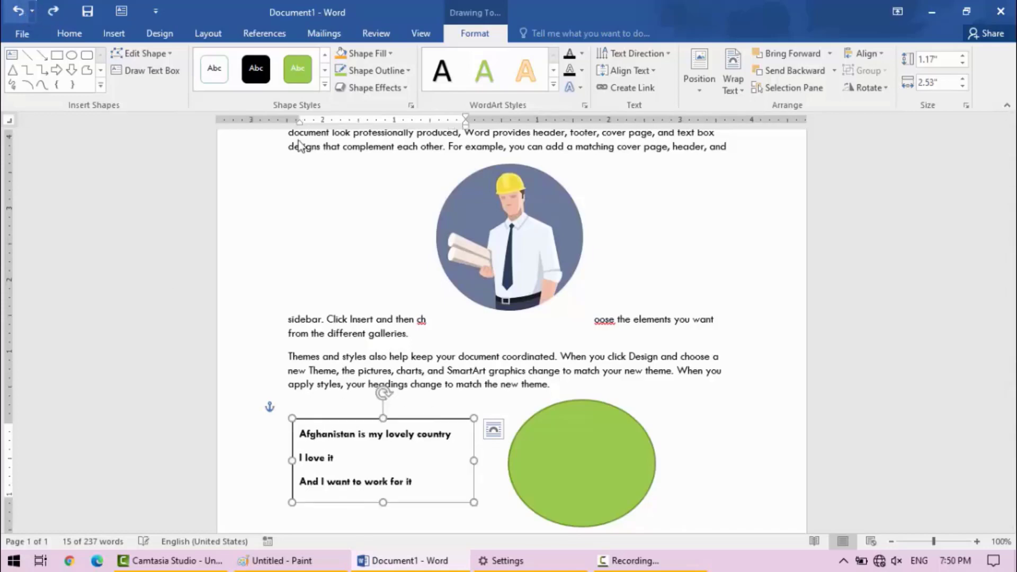
- Change the green oval into a smiley face shape
left_click(536, 472)
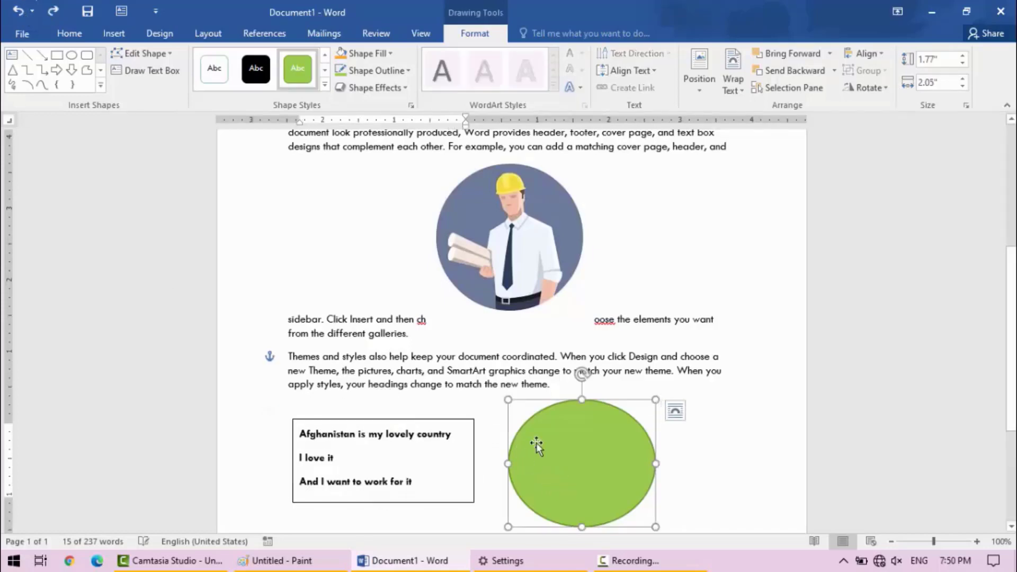
left_click(174, 55)
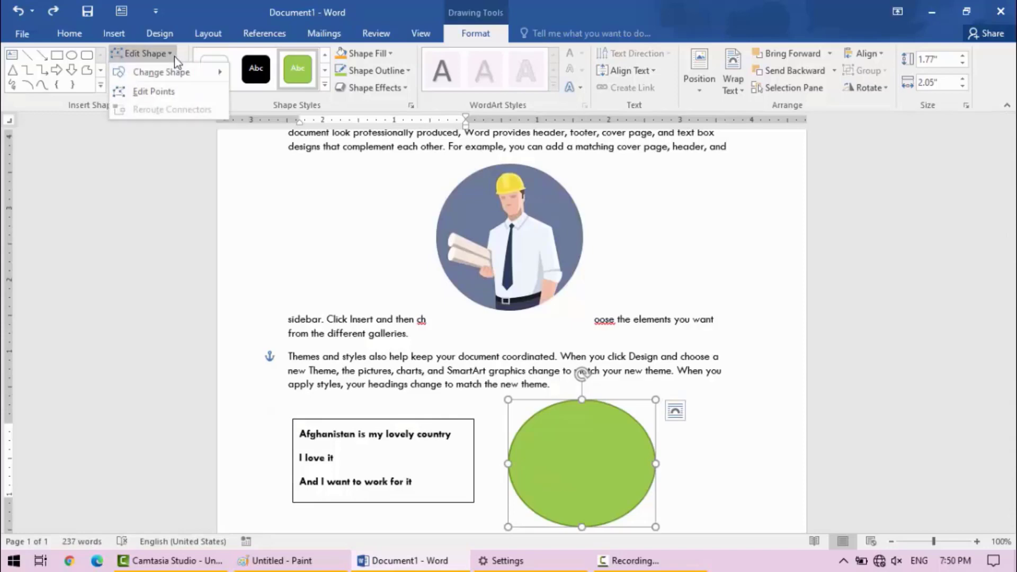
mouse_move(177, 75)
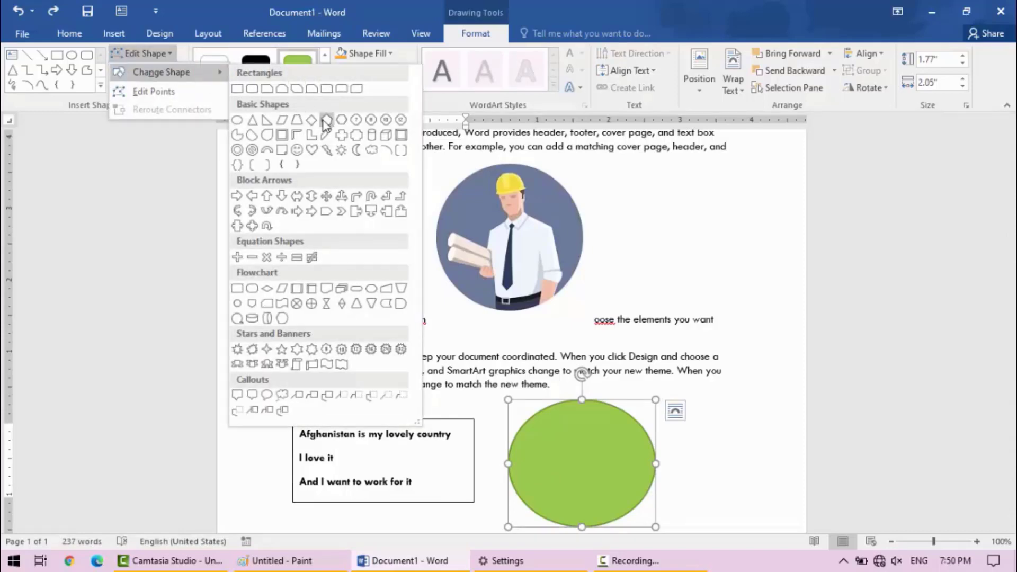
left_click(298, 160)
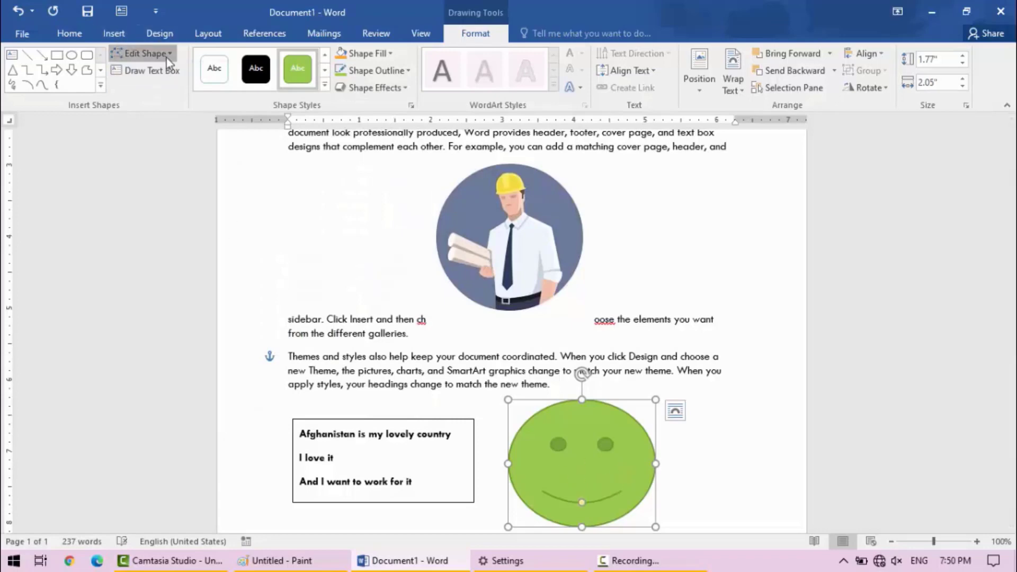
- Change the green smiley face into a pentagon block arrow
left_click(144, 53)
mouse_move(195, 75)
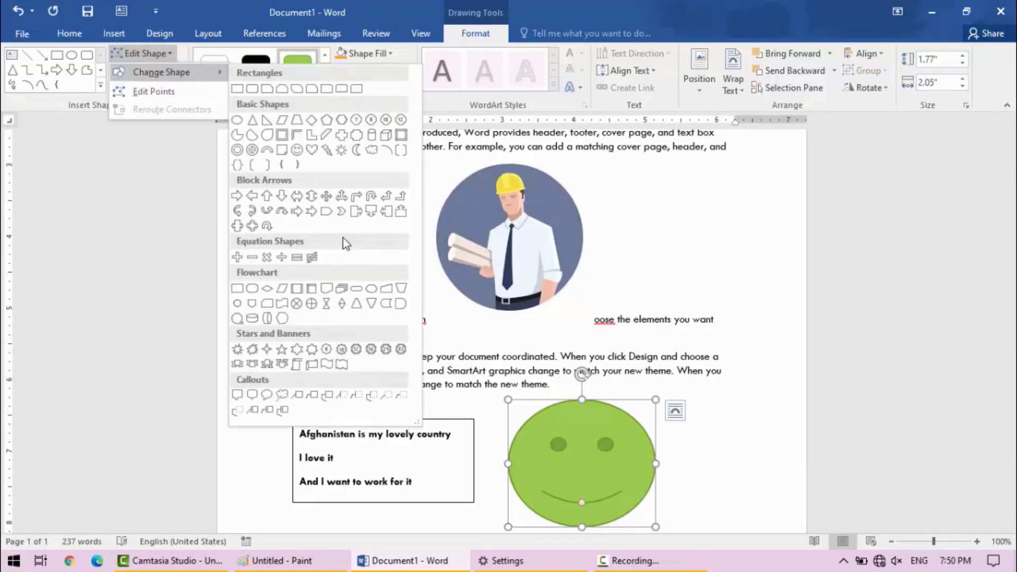
left_click(325, 212)
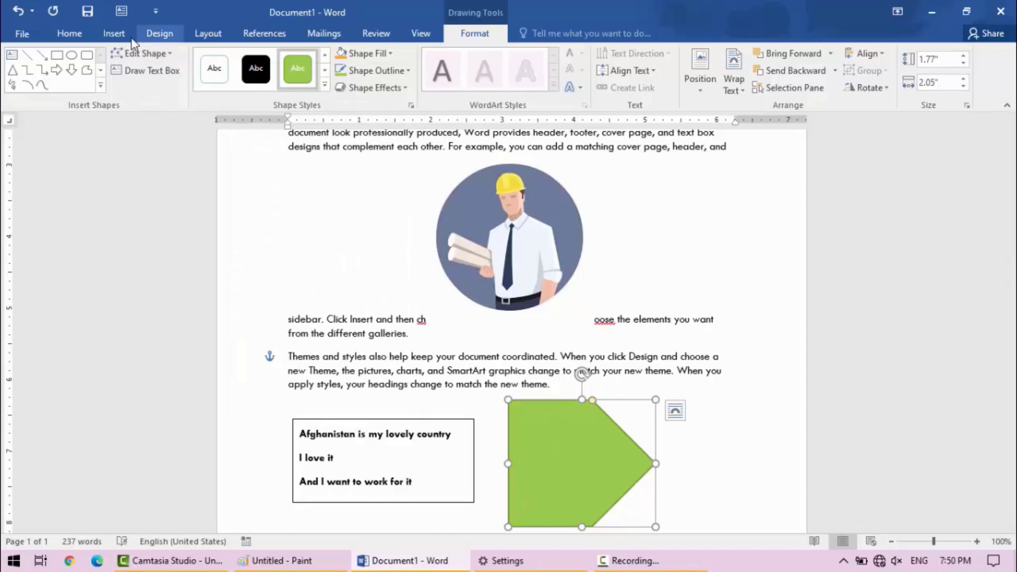
- Change the green pentagon arrow back into an oval
left_click(143, 53)
mouse_move(170, 72)
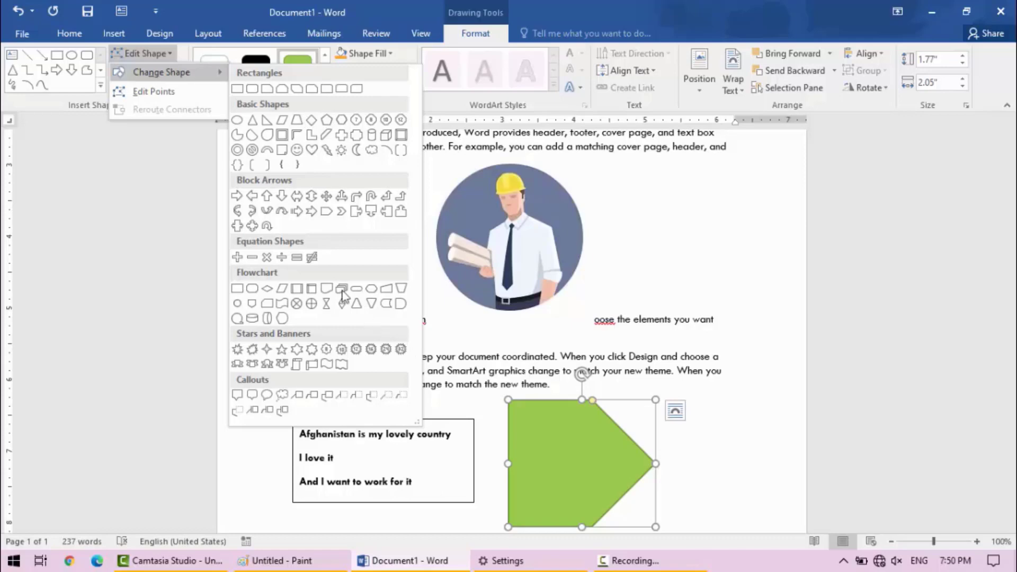
left_click(237, 120)
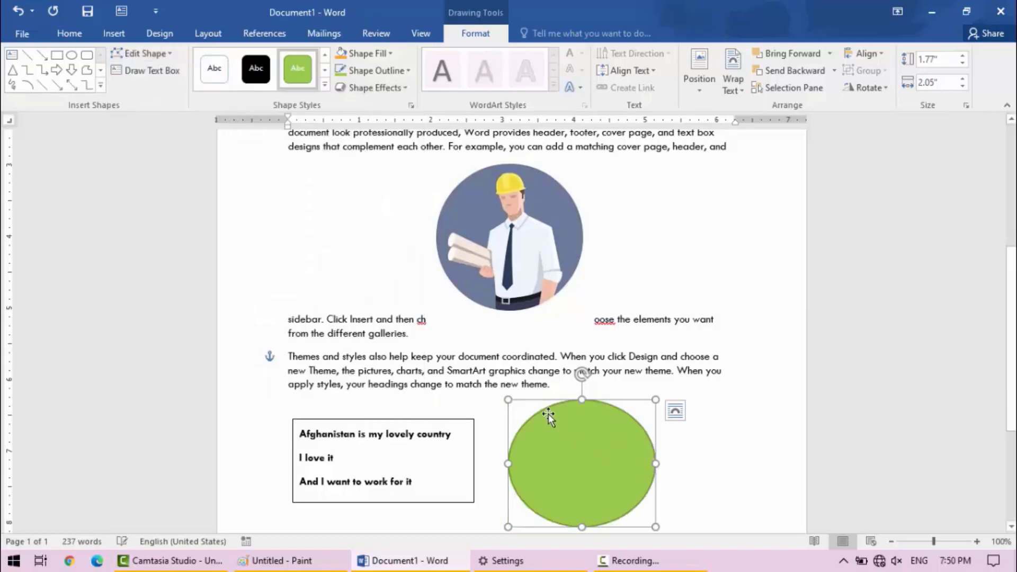
- Review the format tools of the picture, the text box and the oval, starting Draw Text Box without drawing one
left_click(484, 309)
left_click(472, 32)
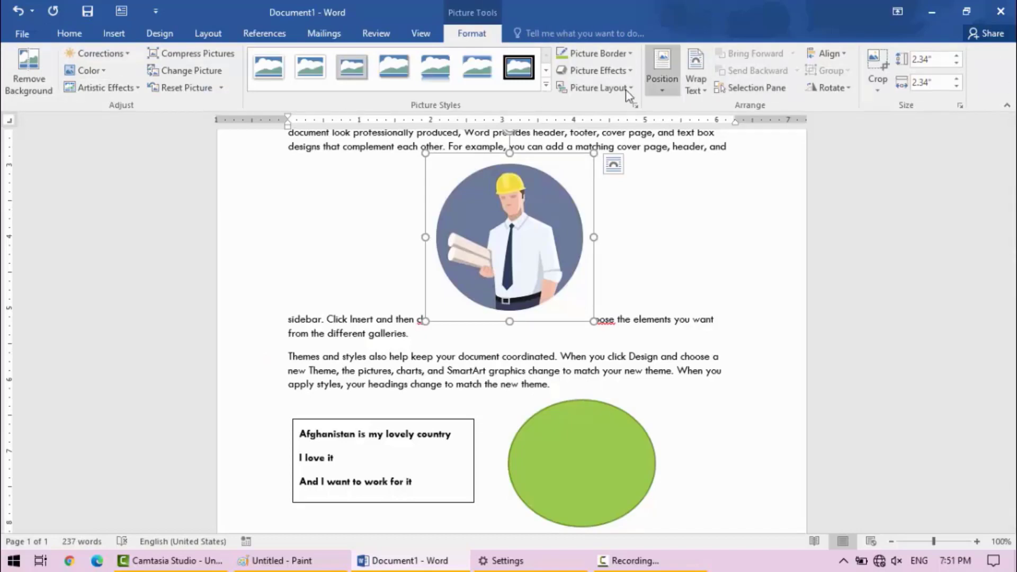
left_click(420, 422)
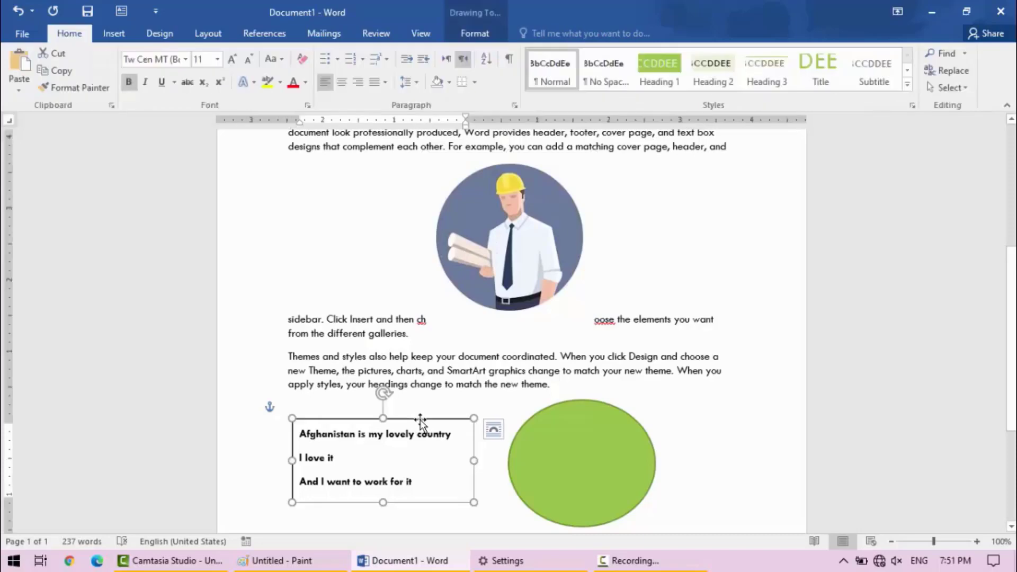
left_click(476, 34)
left_click(152, 73)
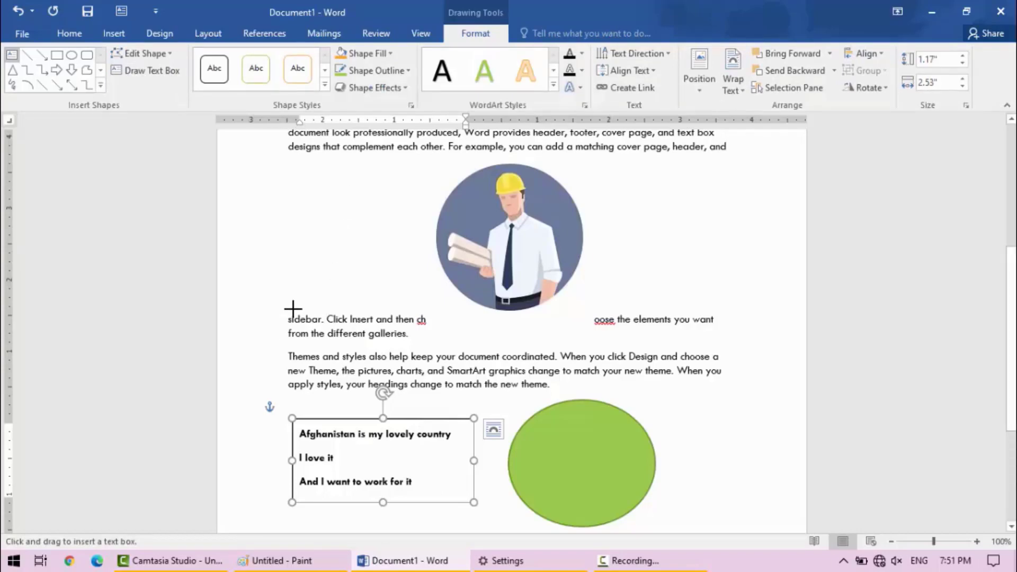
key("Escape")
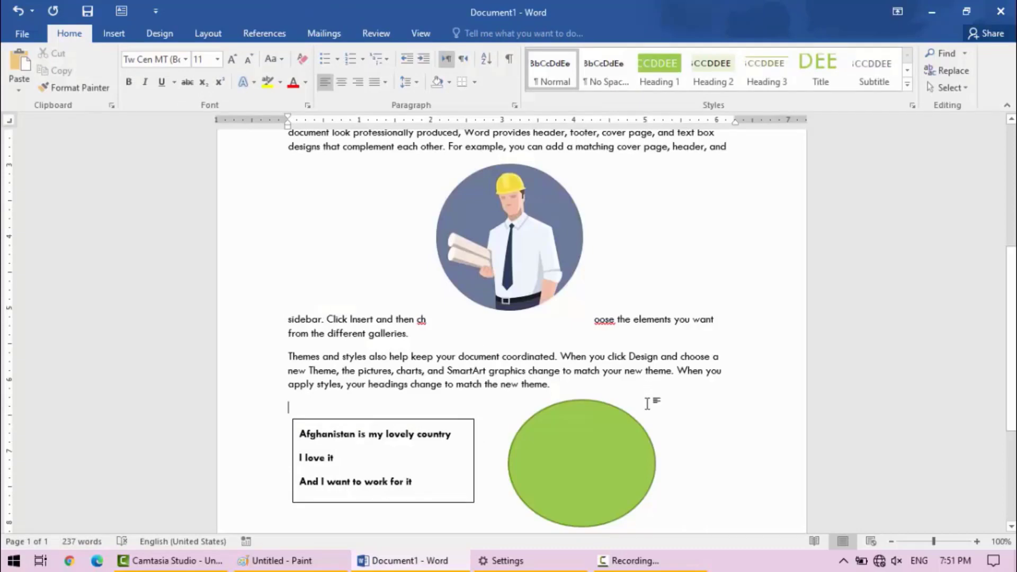
left_click(624, 457)
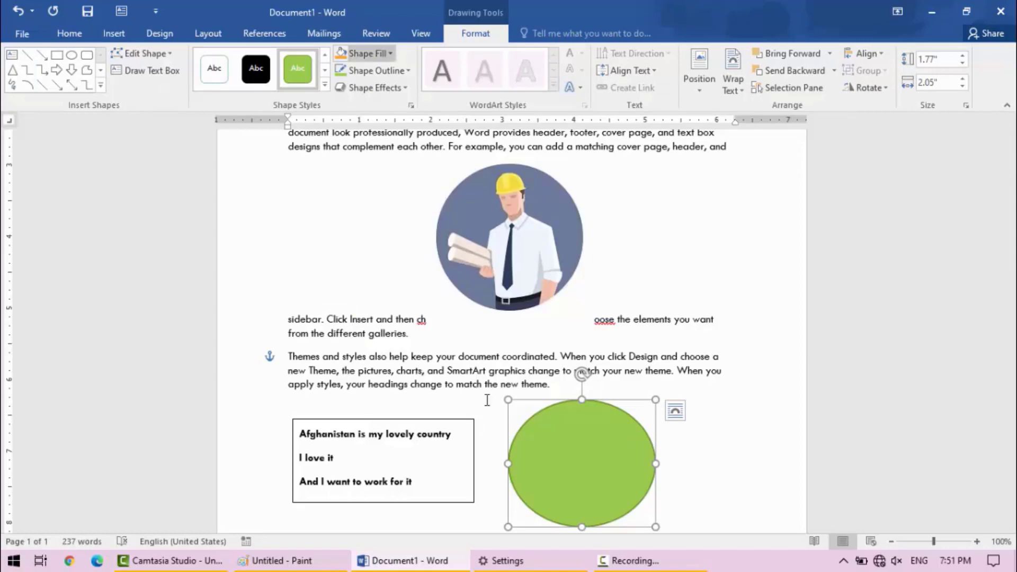
- Try the solid black and solid green shape styles on the text box, settling on the black-to-grey gradient theme style
left_click(392, 420)
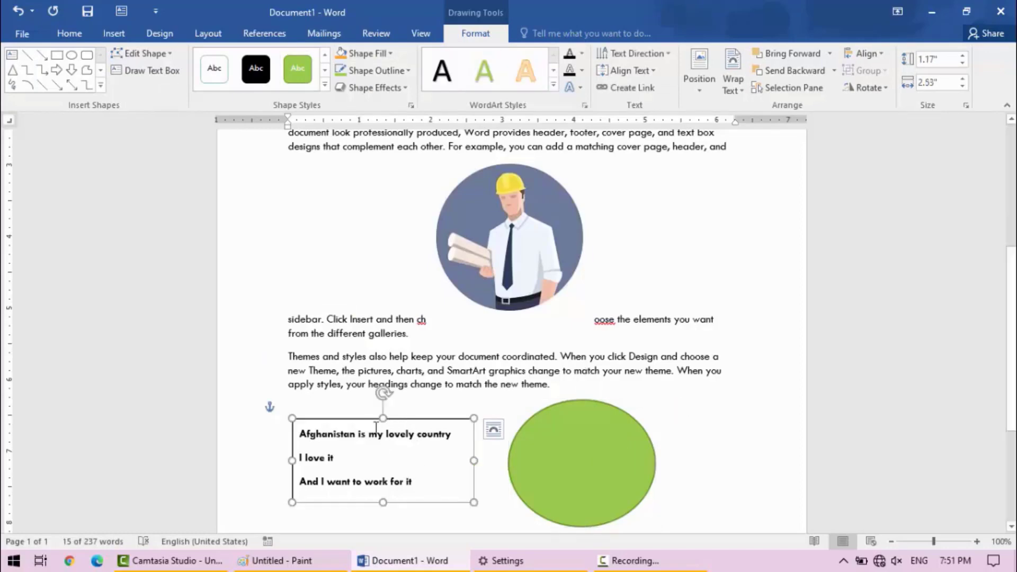
left_click(324, 85)
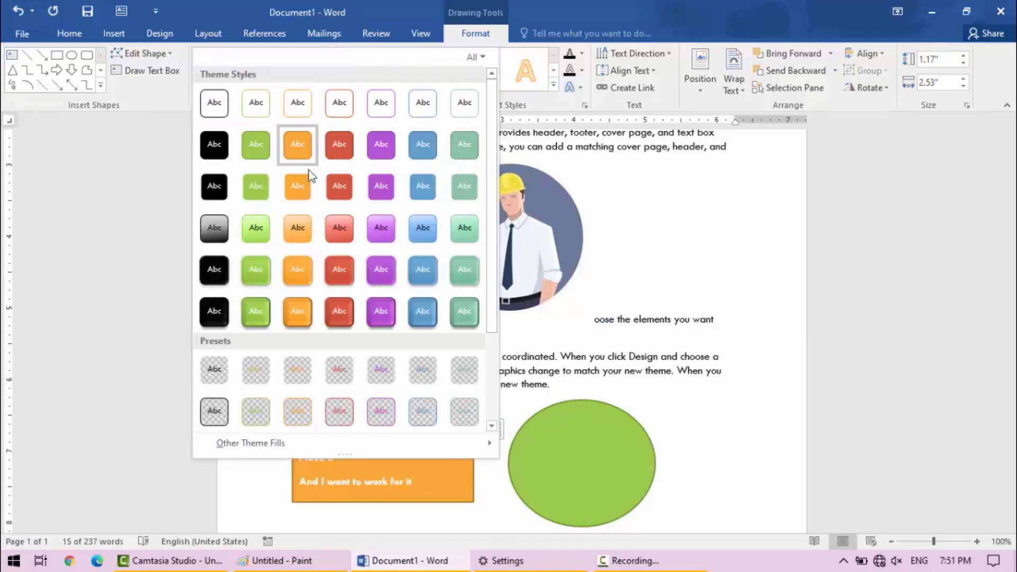
left_click(215, 150)
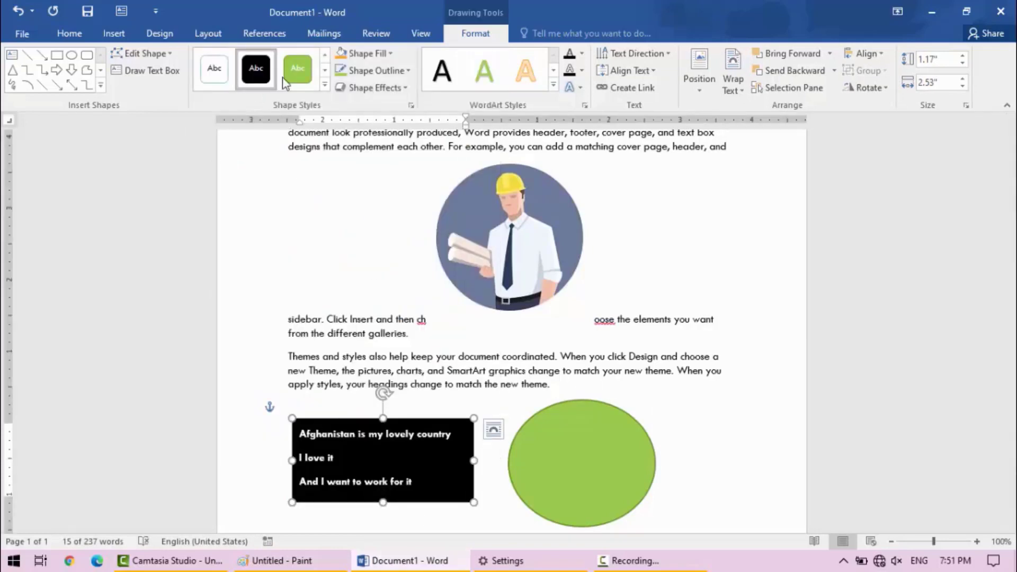
left_click(299, 79)
left_click(324, 59)
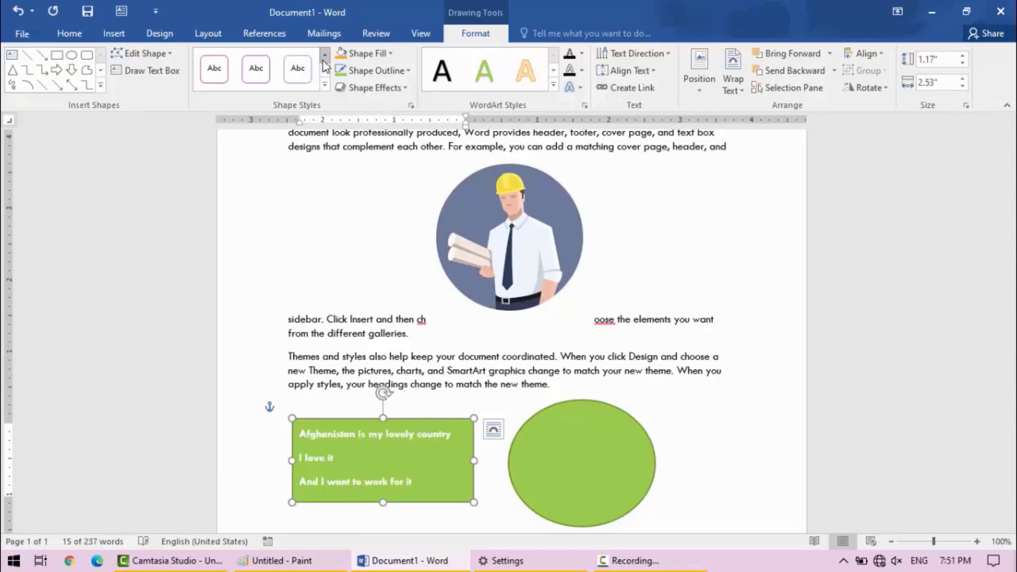
left_click(325, 86)
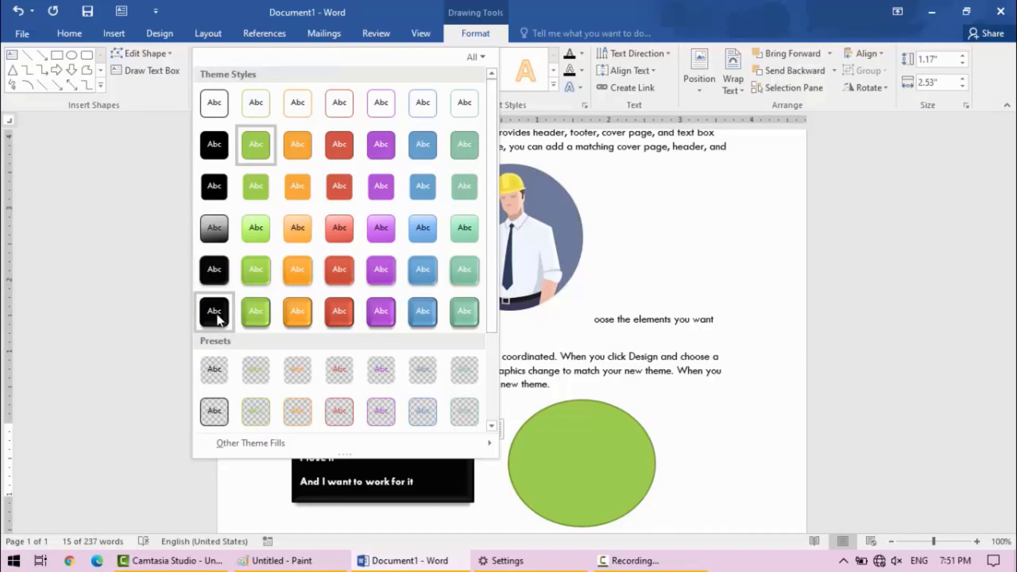
left_click(214, 228)
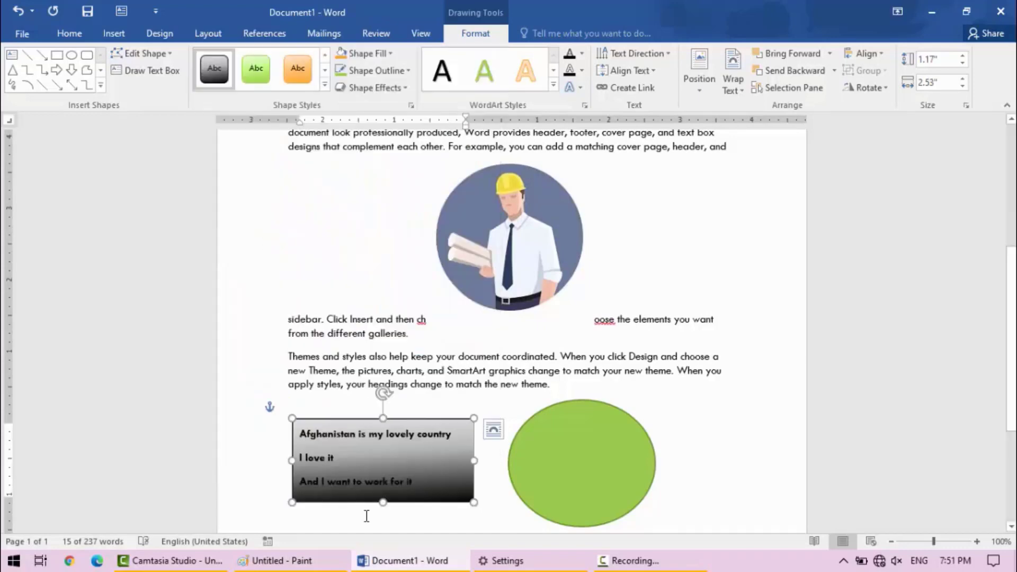
- Apply a solid black theme shape style to the green oval
left_click(583, 469)
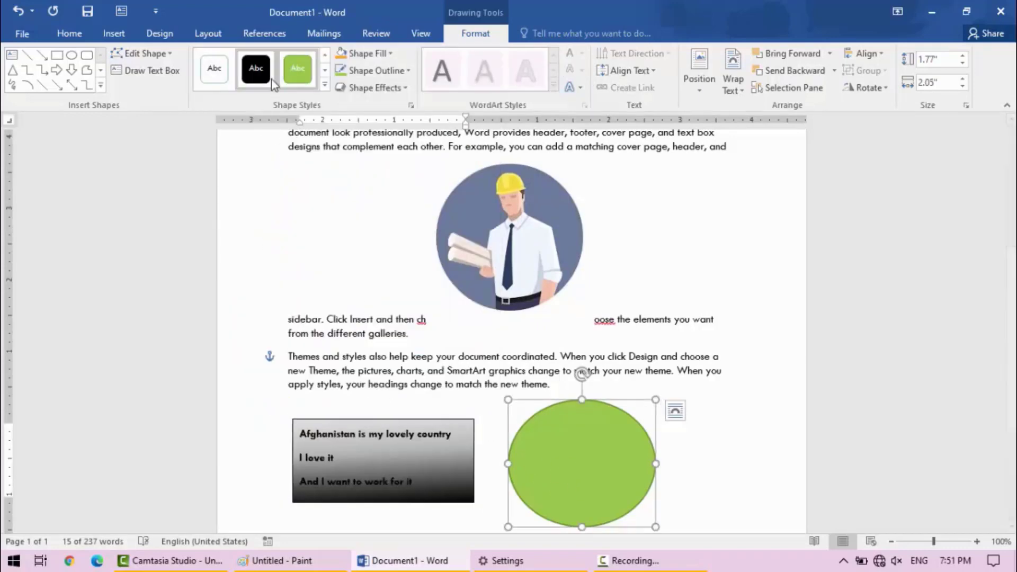
left_click(324, 95)
left_click(211, 182)
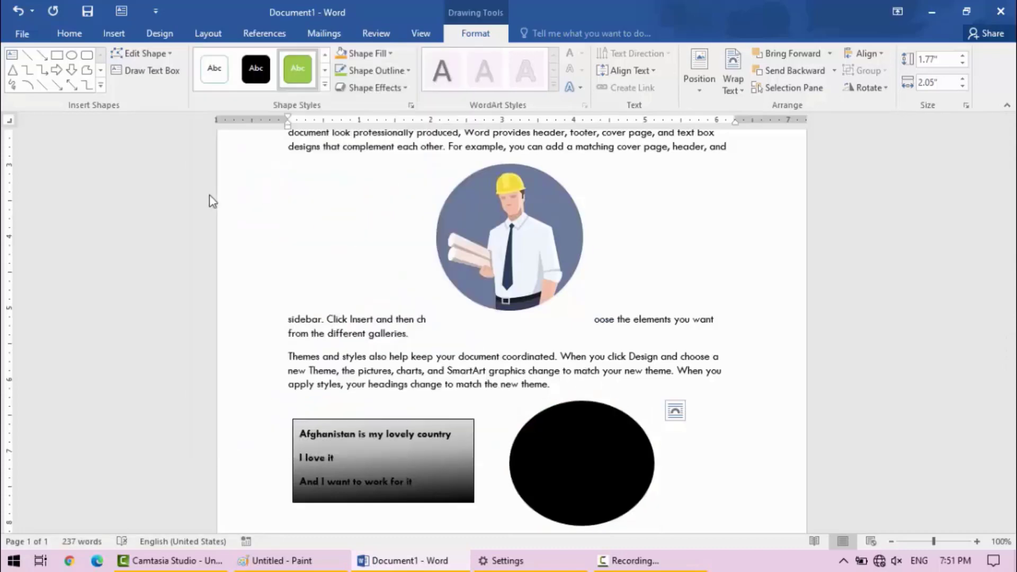
left_click(590, 402)
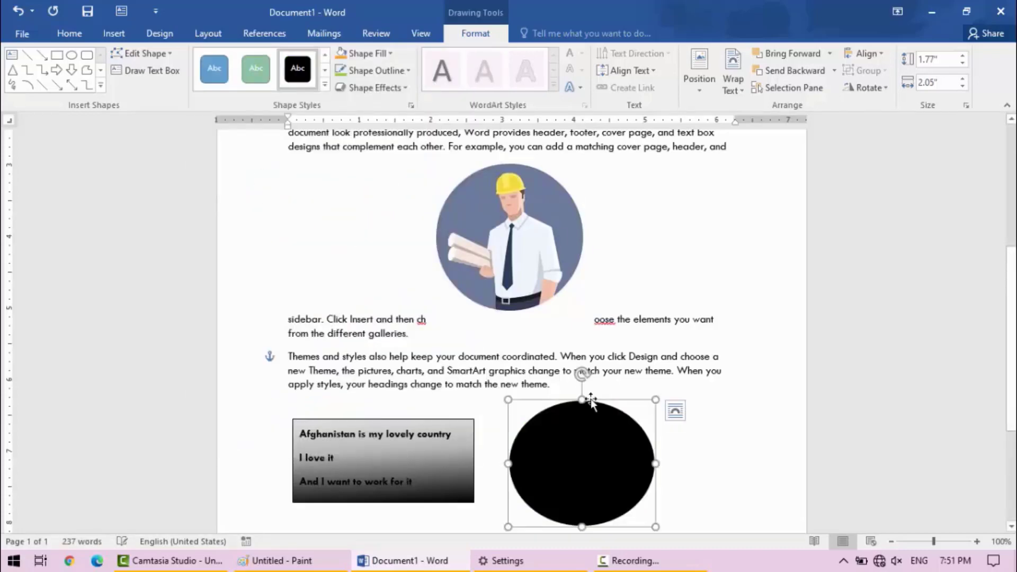
- Fill the text box with the light aqua theme color
left_click(443, 421)
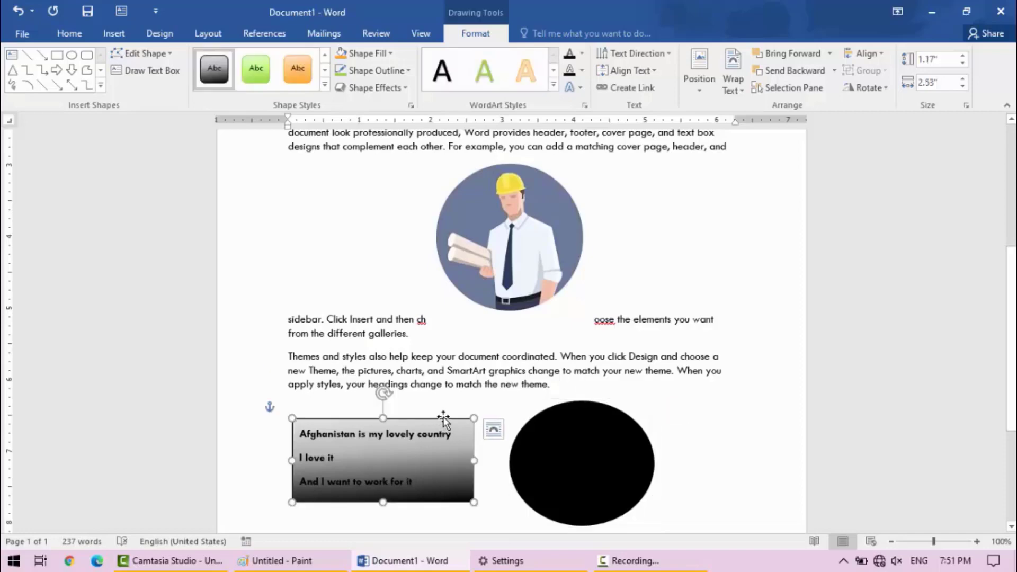
left_click(392, 53)
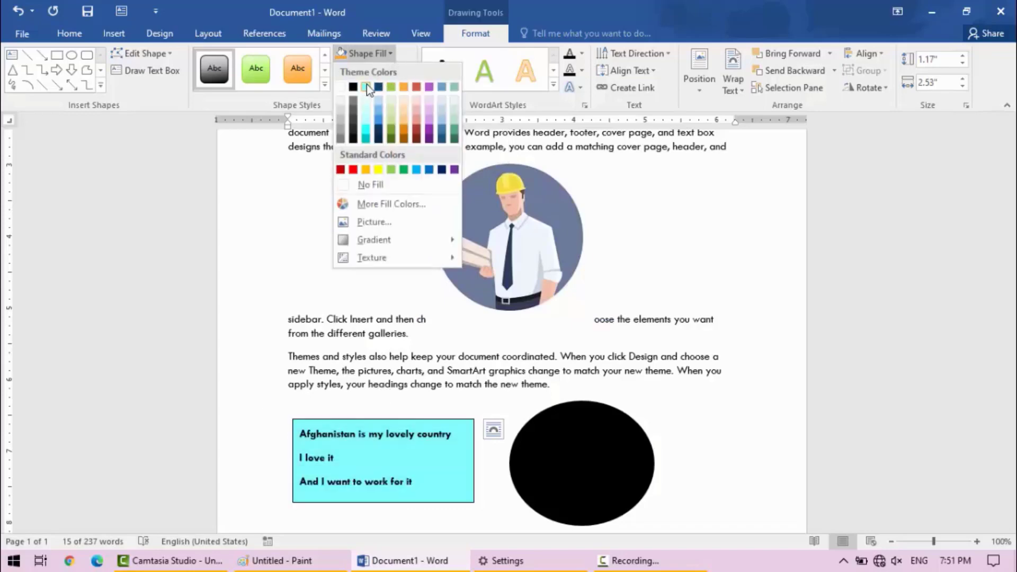
left_click(366, 87)
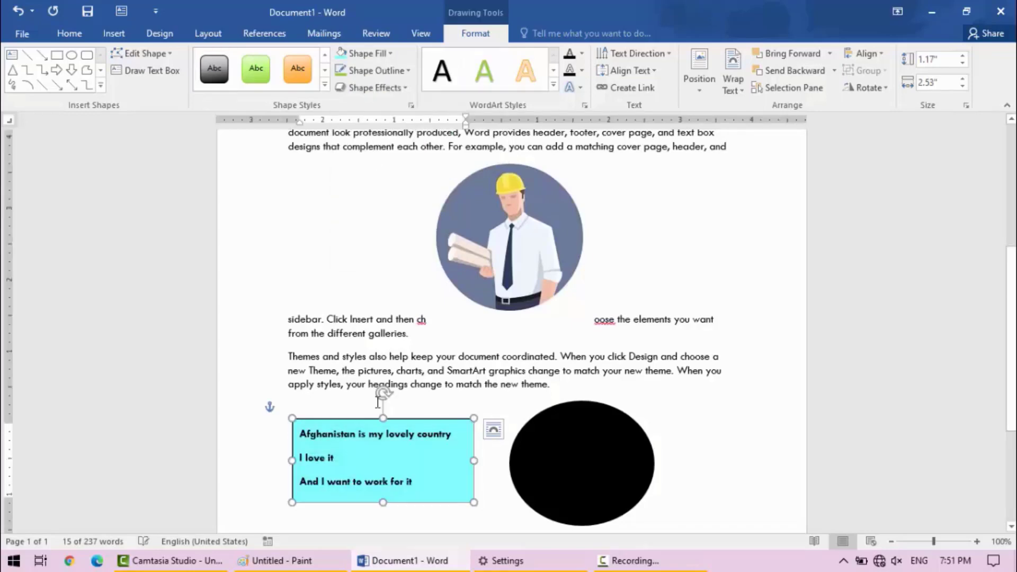
- Set the text box's fill to a dark red theme shade and deselect it
left_click(389, 55)
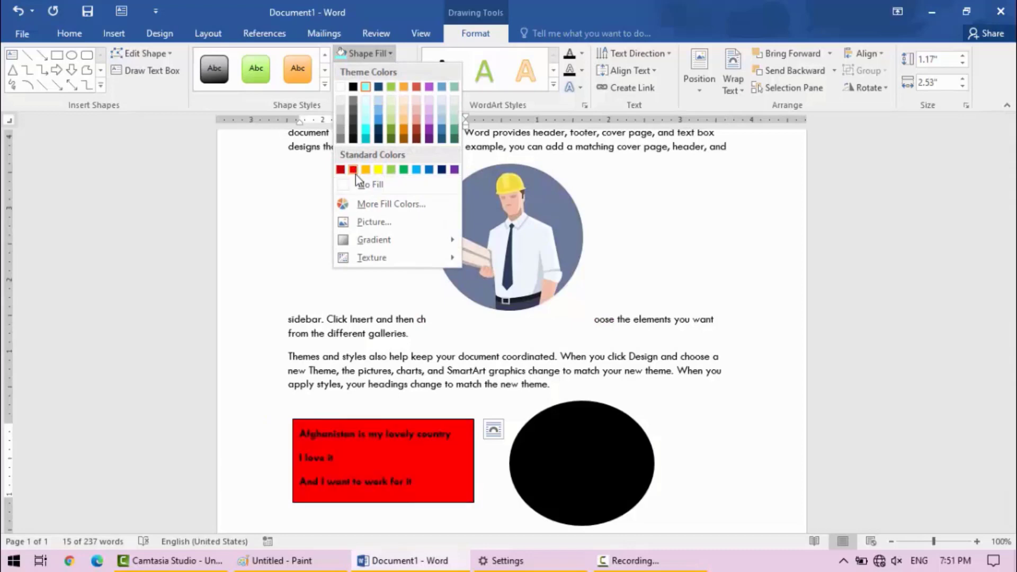
left_click(417, 130)
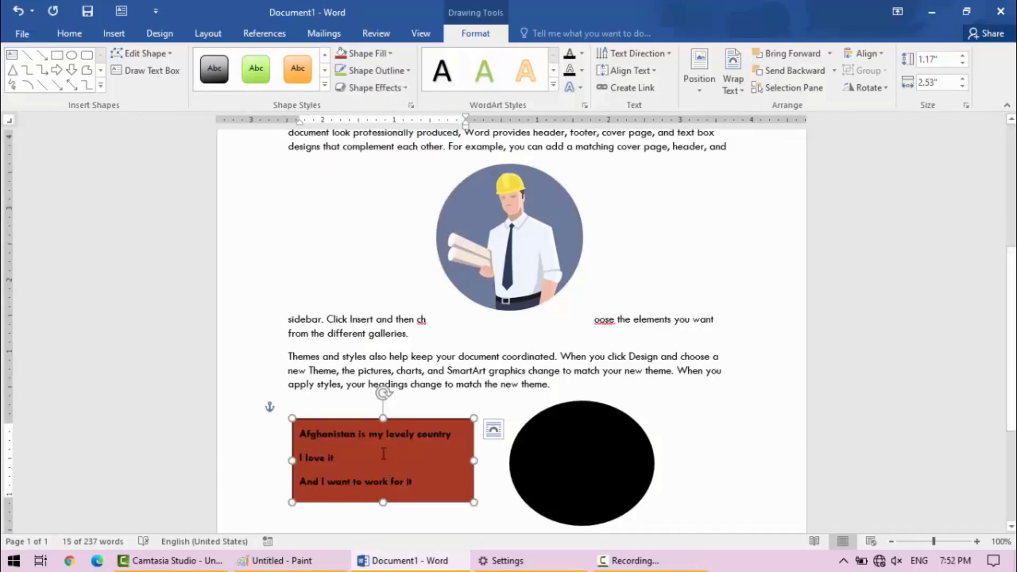
left_click(398, 339)
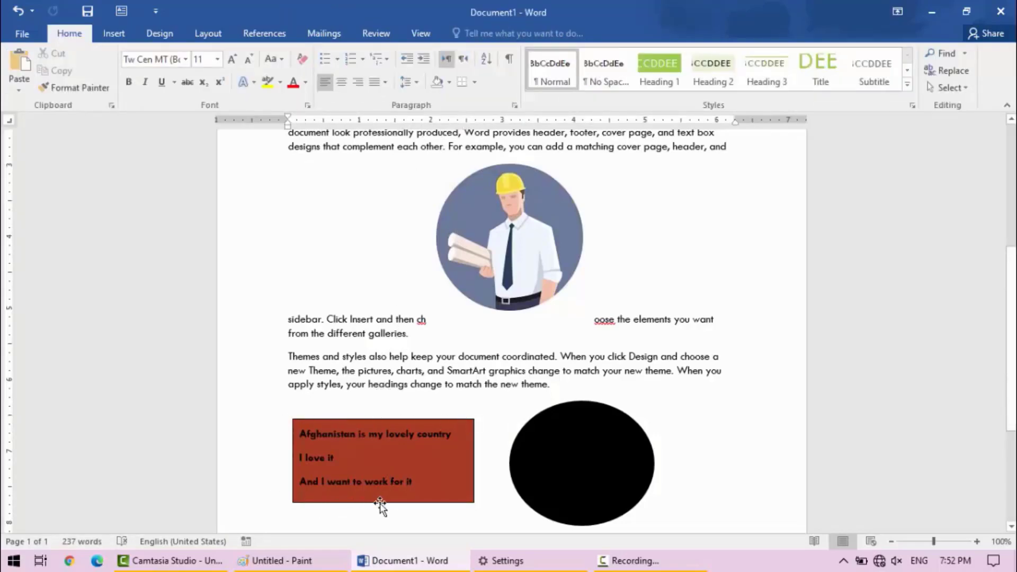
- Give the dark red text box a 6 pt outline, trying light aqua and settling on a dark grey theme shade
left_click(434, 435)
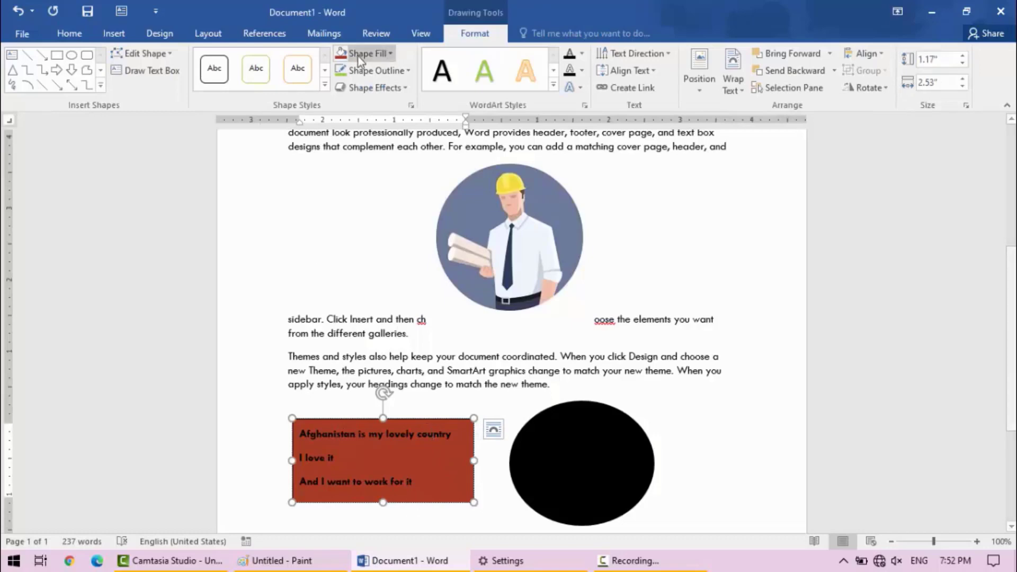
left_click(409, 70)
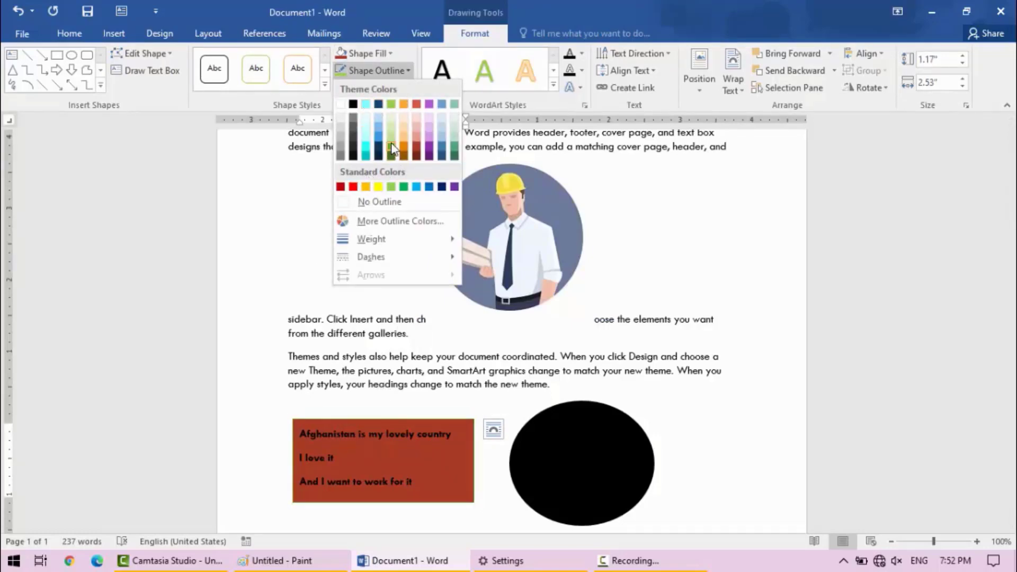
left_click(364, 104)
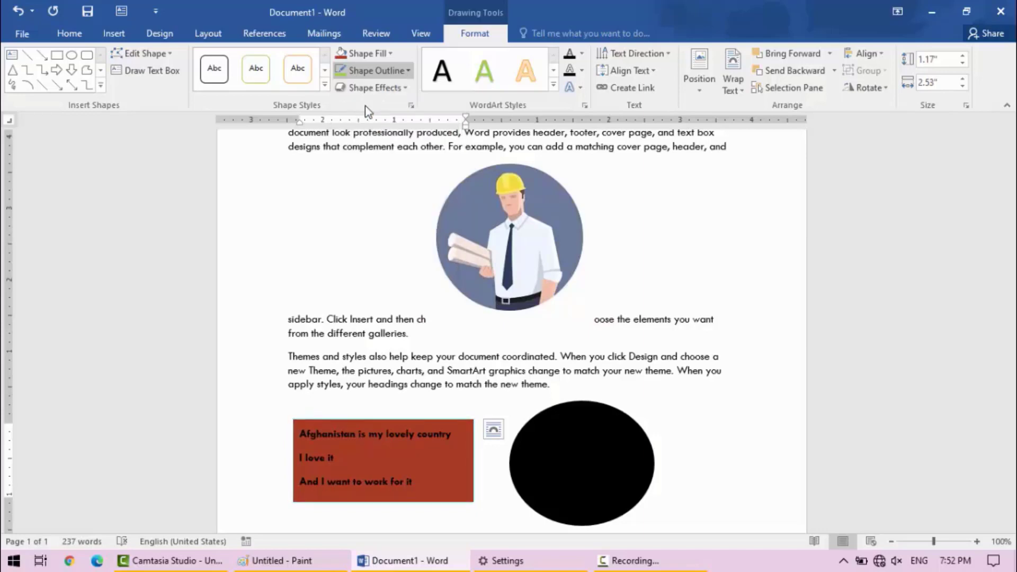
left_click(407, 70)
mouse_move(395, 243)
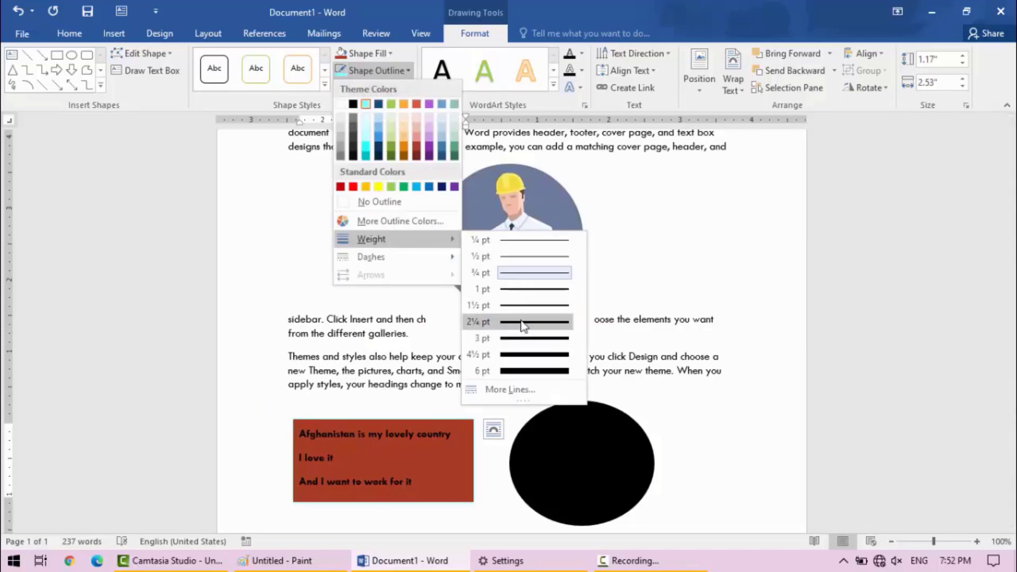
left_click(493, 373)
left_click(378, 445)
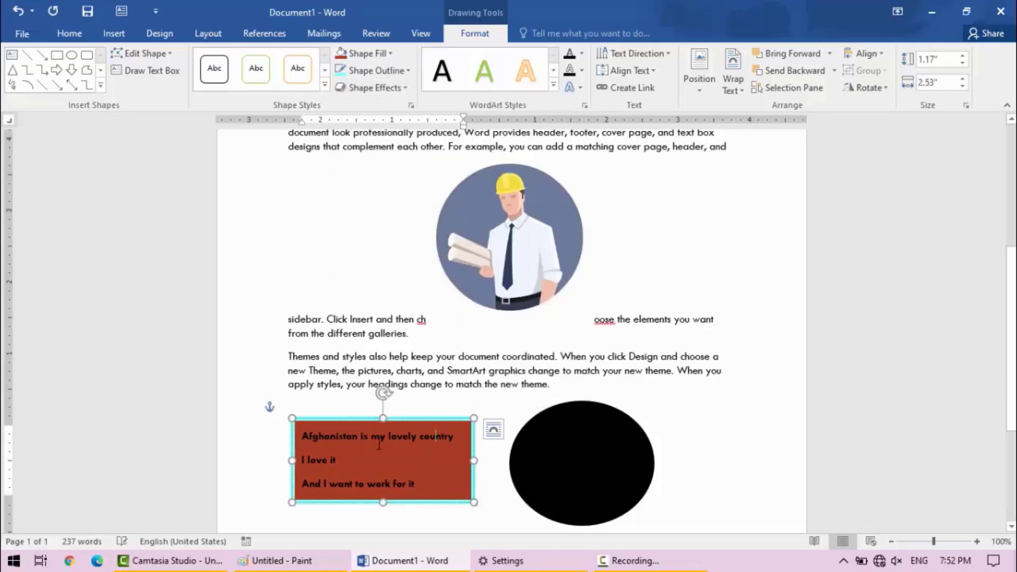
left_click(408, 73)
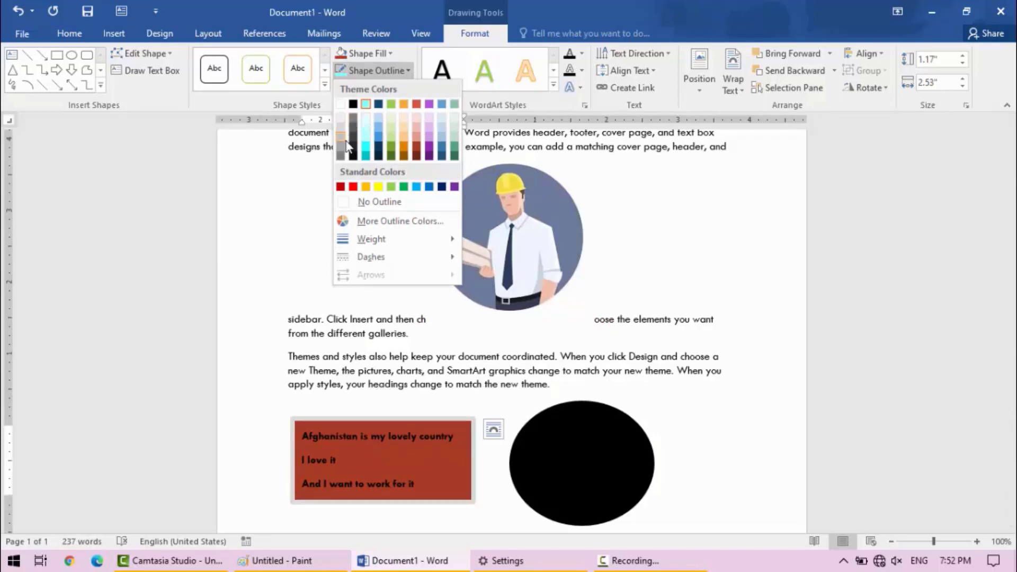
left_click(353, 119)
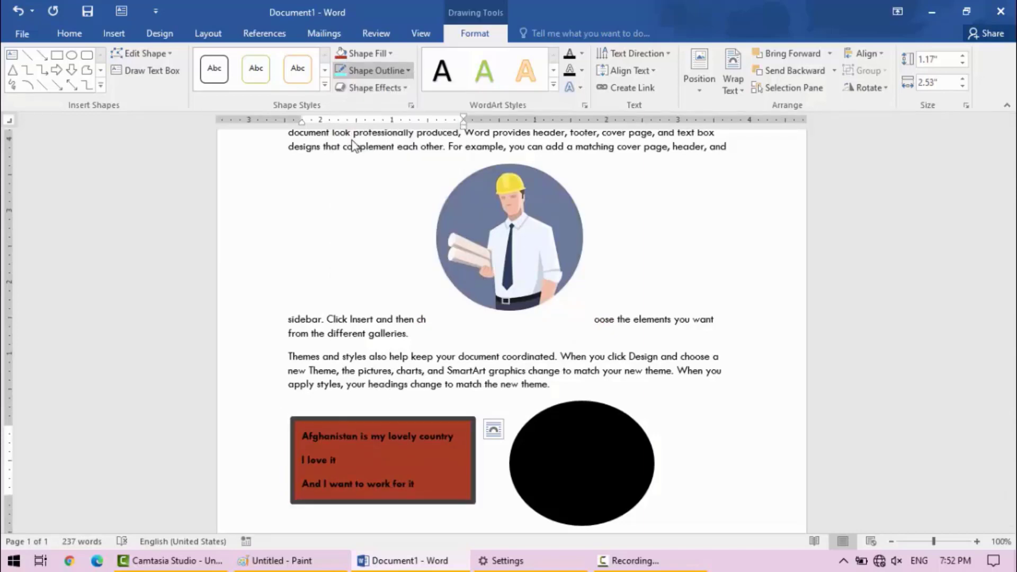
- Fill the black oval with the light aqua theme color
left_click(567, 428)
left_click(389, 53)
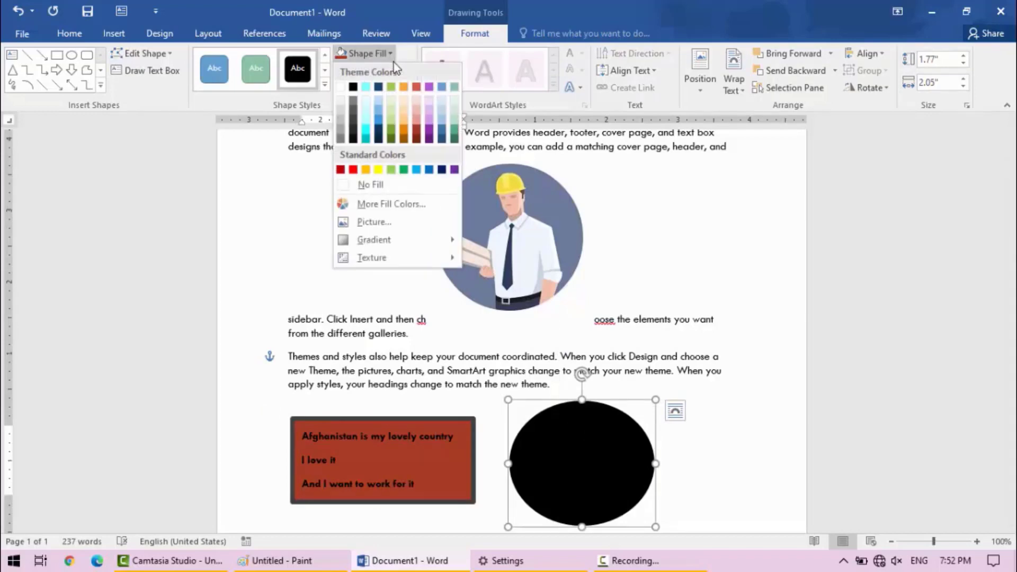
key("Escape")
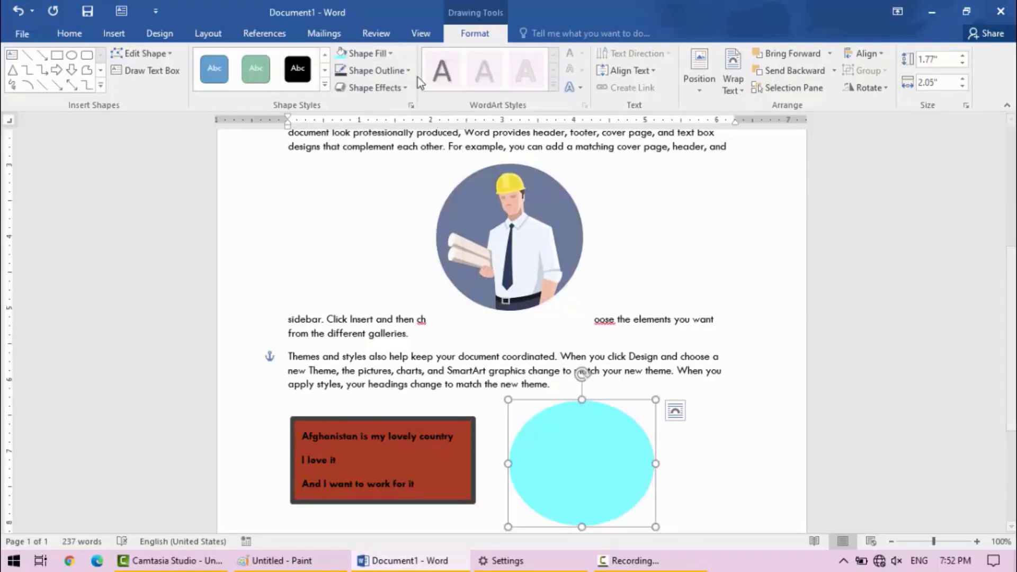
- Give the oval a standard yellow outline with a 3 pt weight
left_click(408, 71)
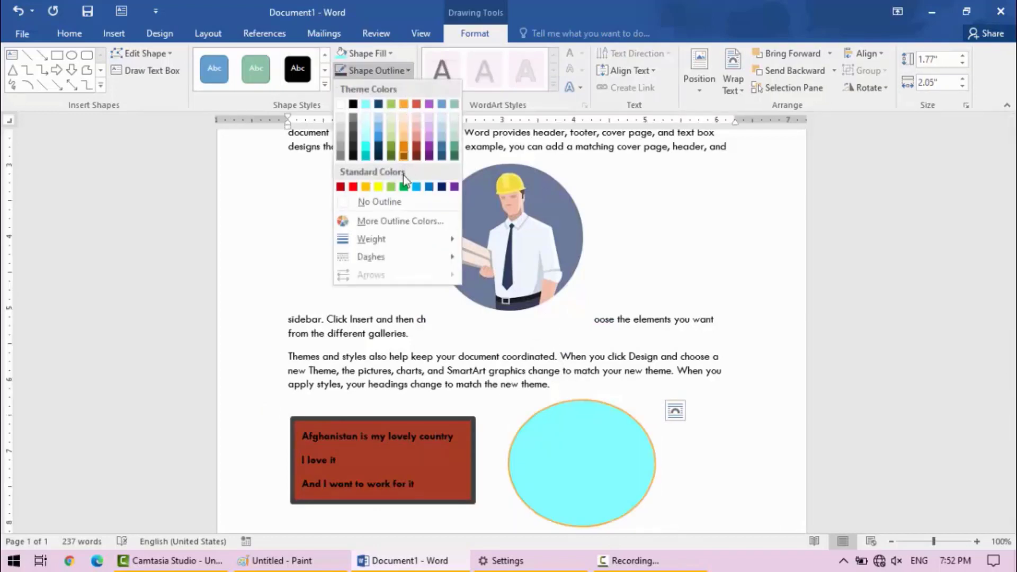
left_click(378, 186)
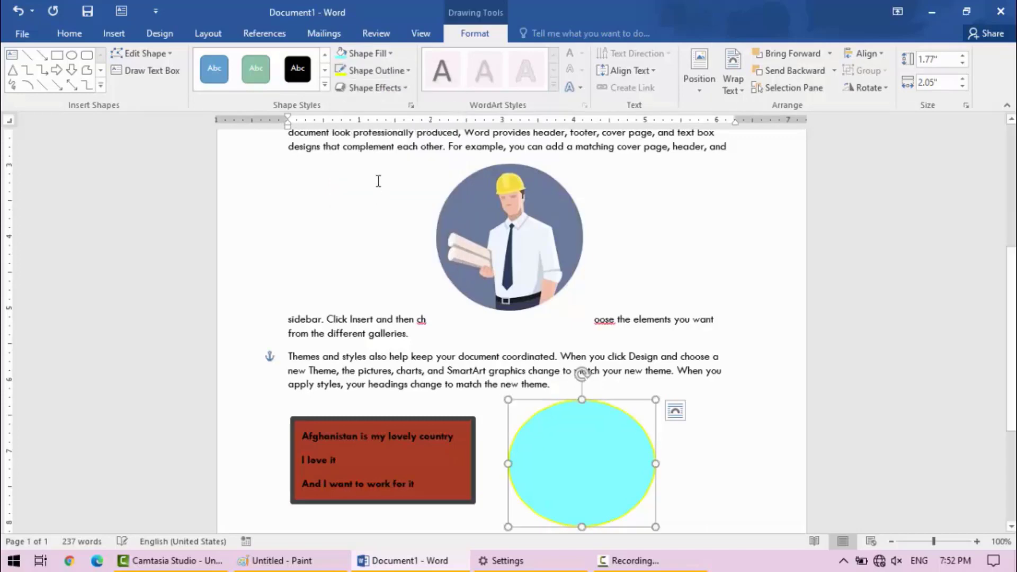
left_click(373, 70)
mouse_move(395, 237)
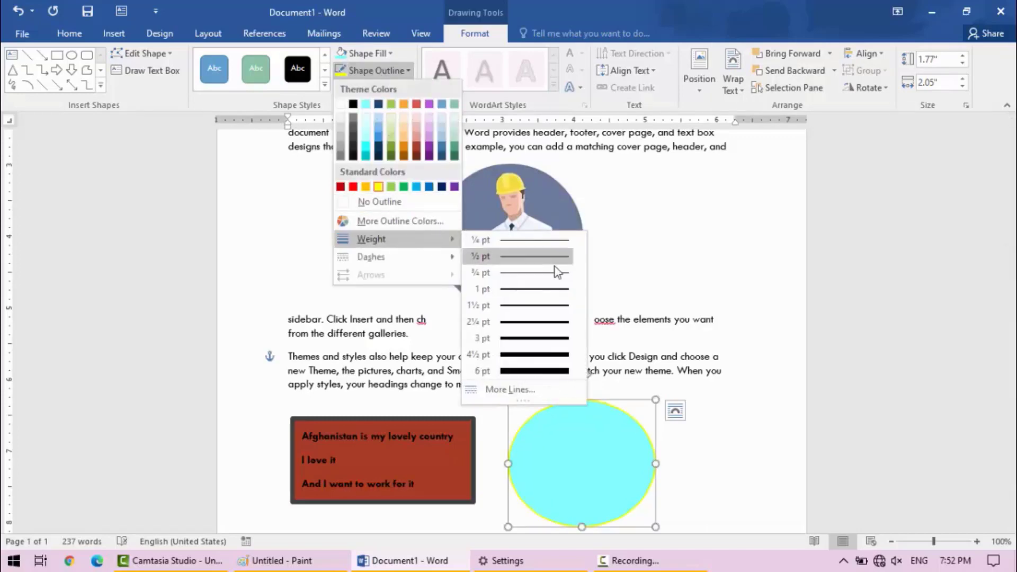
left_click(536, 338)
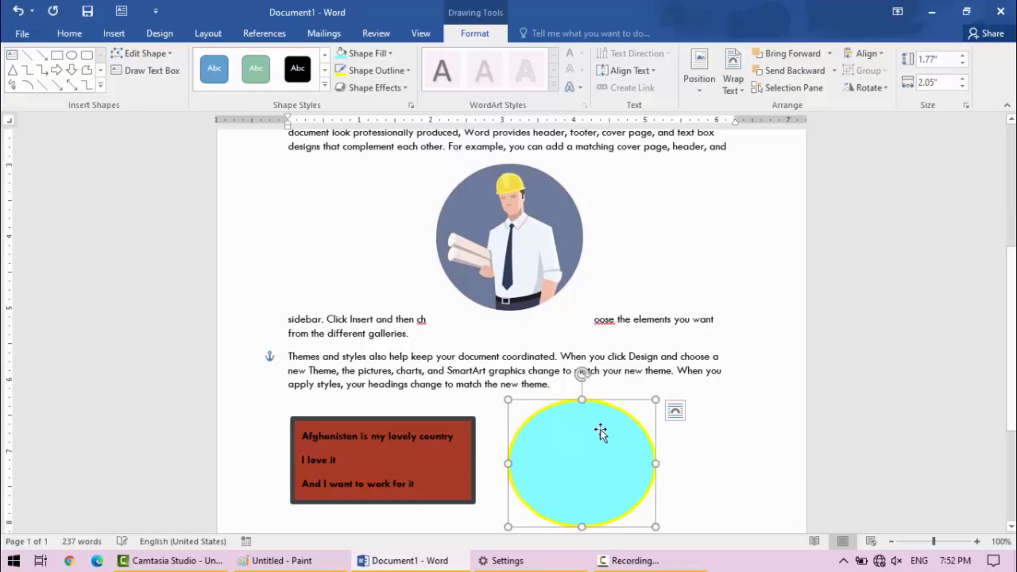
- Place the text box left of the engineer picture, narrowed to about 2.35 inches wide, and the oval right of the picture
left_click_drag(590, 425, 597, 363)
left_click(430, 424)
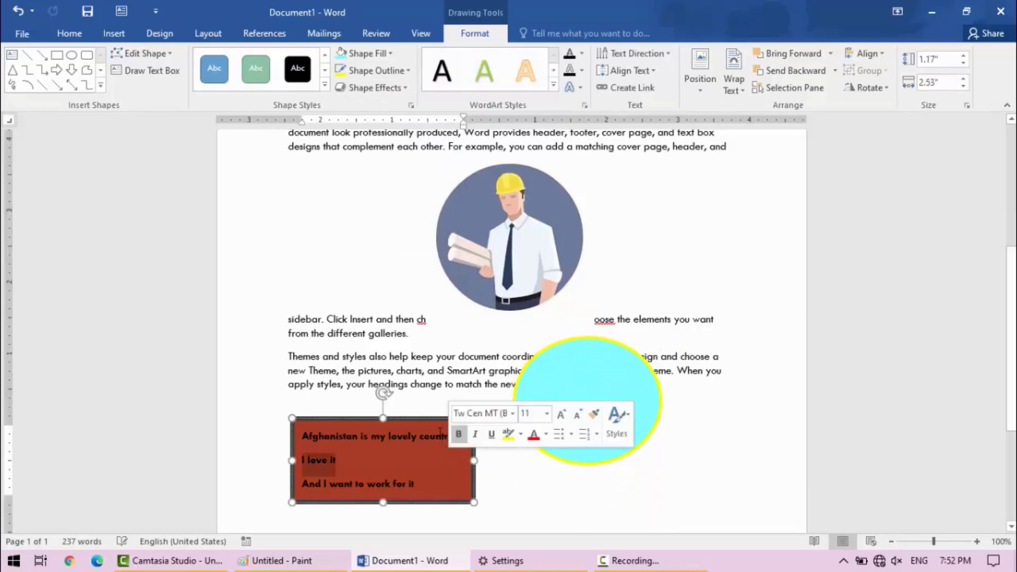
left_click_drag(430, 424, 377, 189)
left_click_drag(245, 243, 258, 243)
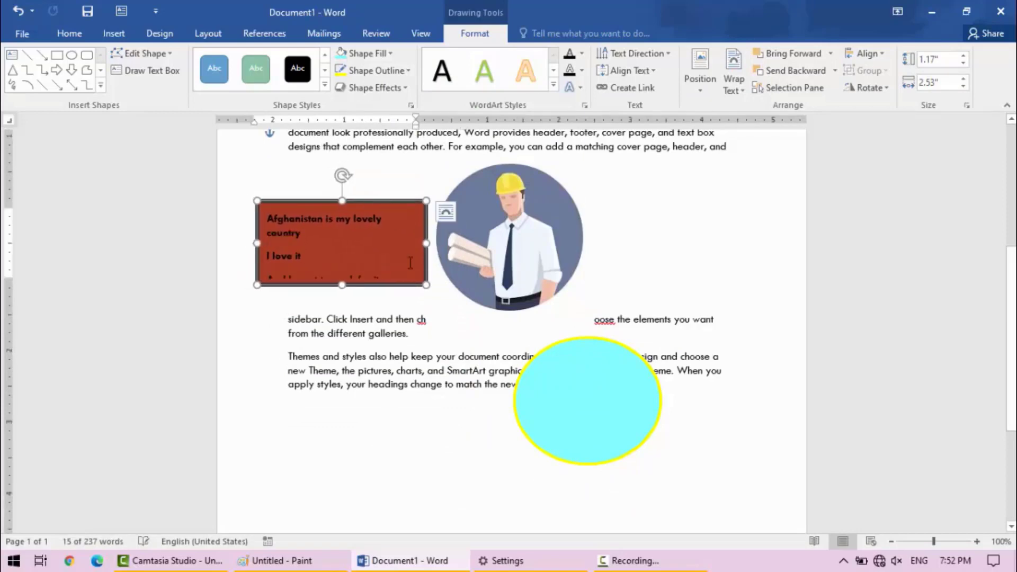
left_click_drag(605, 395, 696, 238)
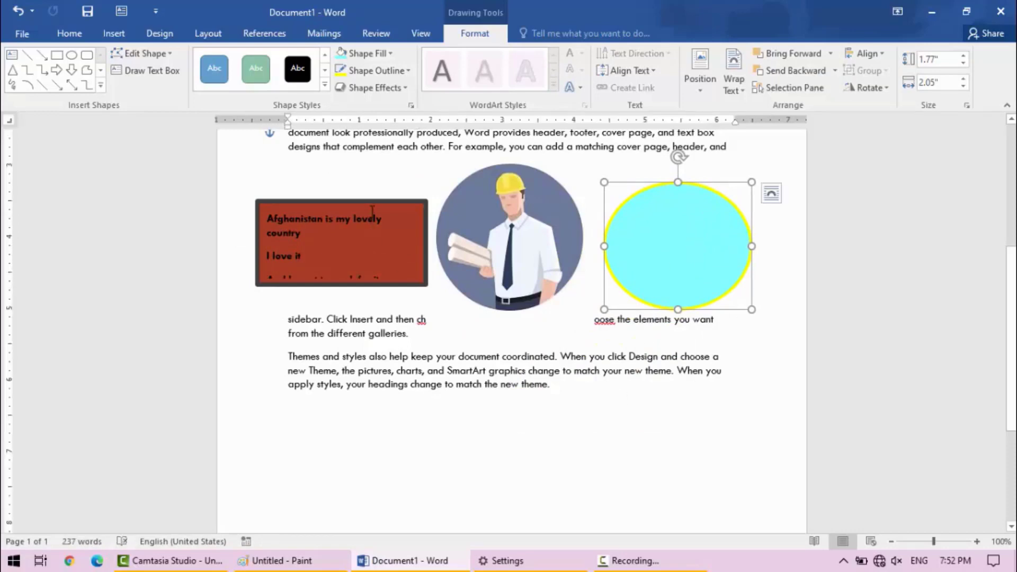
- Apply the first preset shape effect to the text box
left_click(373, 199)
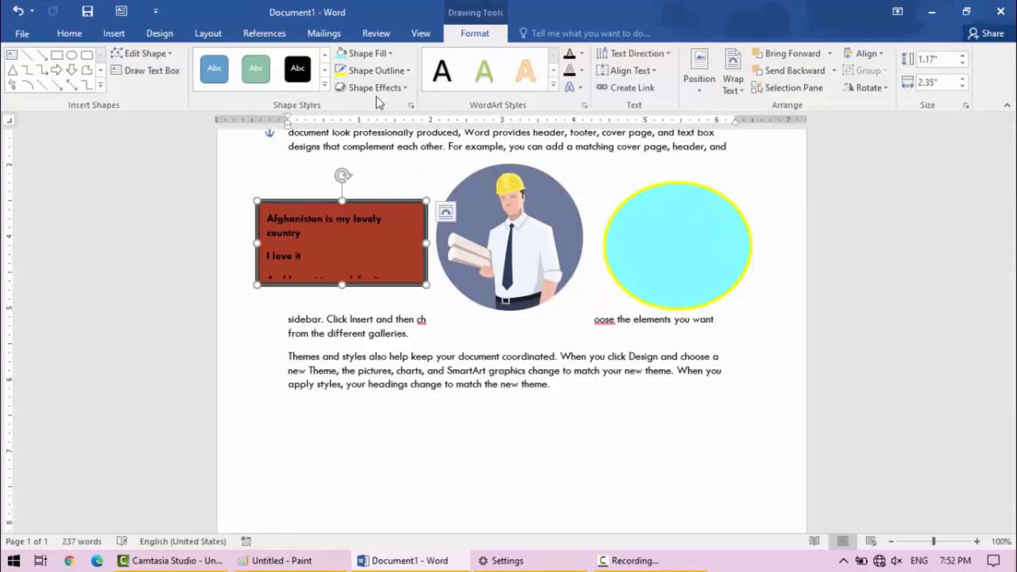
left_click(402, 89)
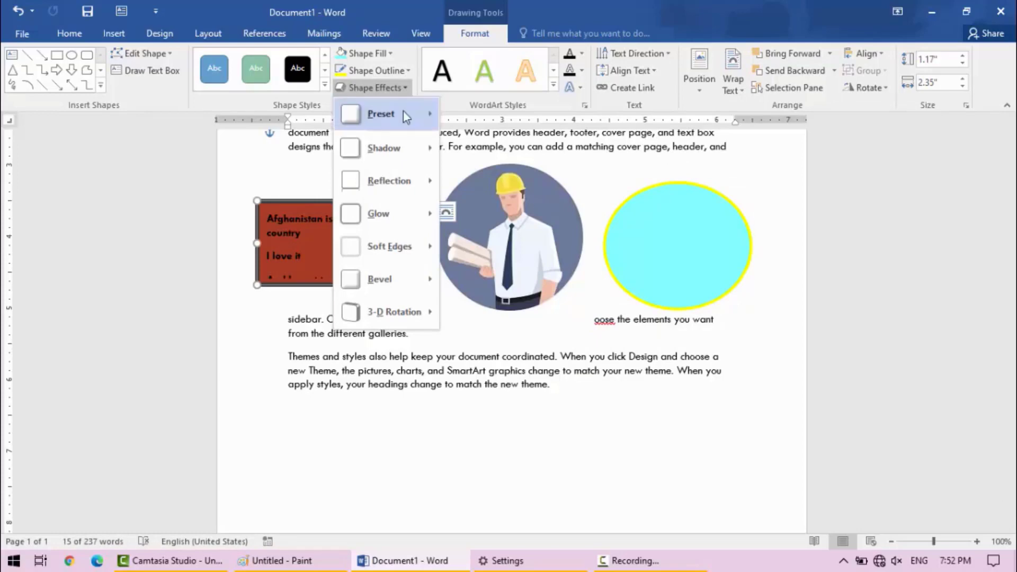
mouse_move(406, 115)
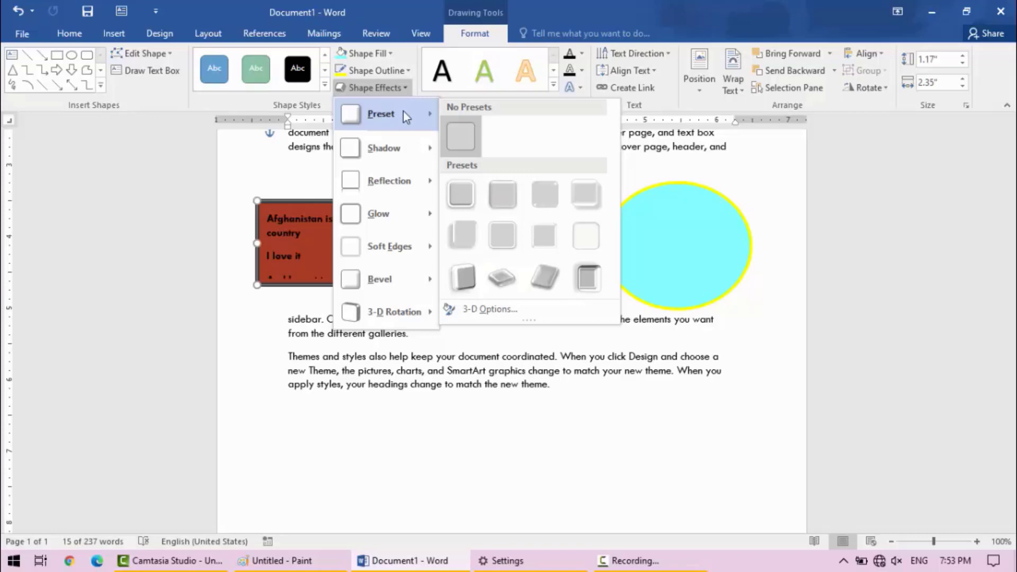
left_click(461, 195)
- Add an outer shadow offset below the text box
left_click(311, 223)
left_click(375, 88)
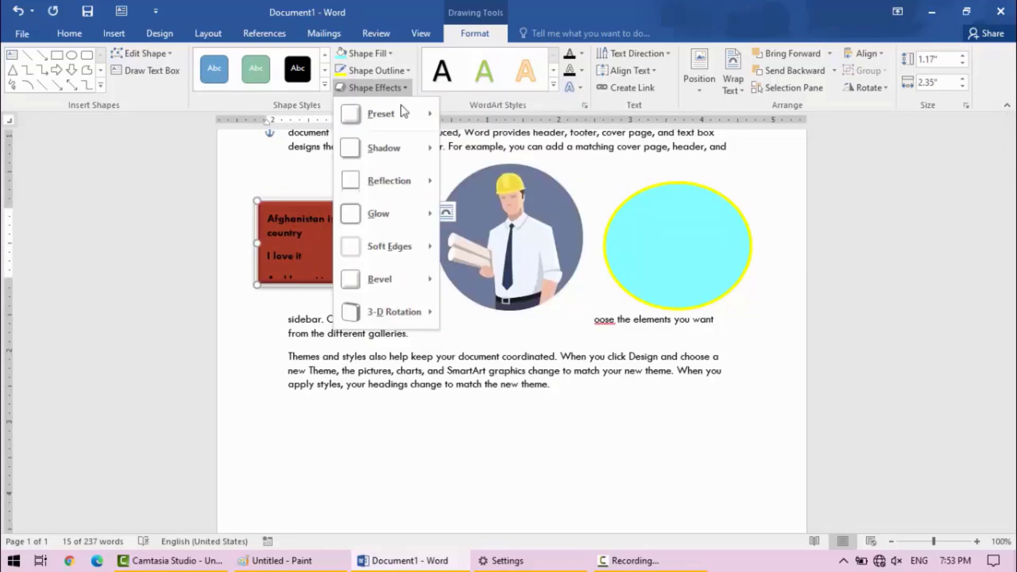
mouse_move(400, 148)
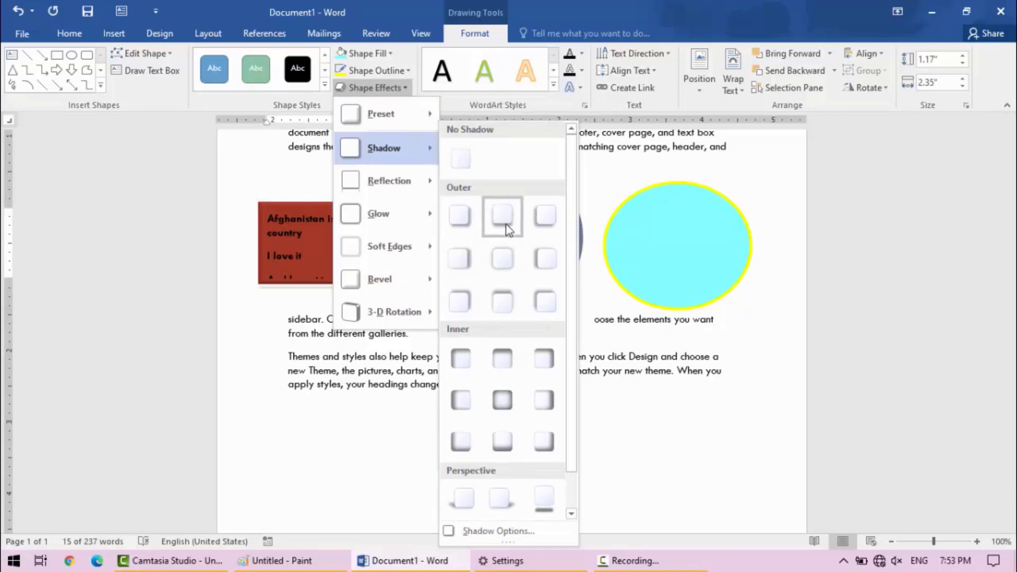
left_click(506, 227)
- Try the inner shadow along the upper-left edge of the oval
left_click(678, 234)
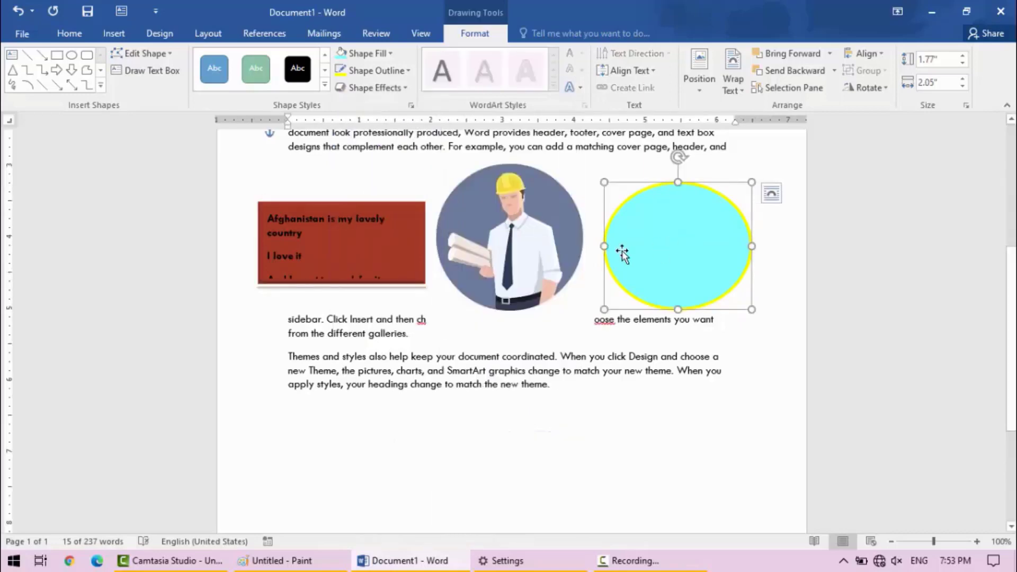
left_click(399, 87)
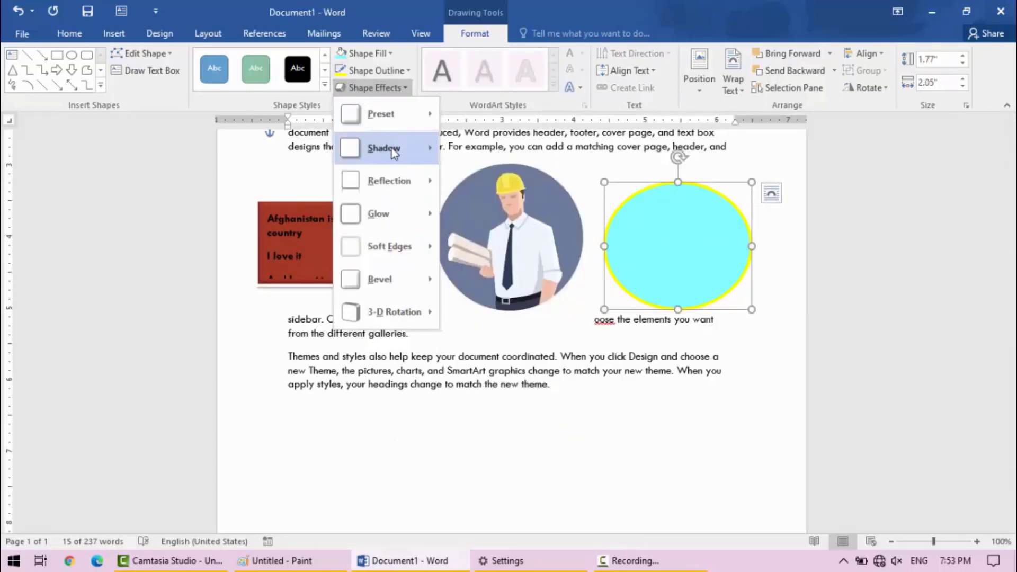
mouse_move(386, 148)
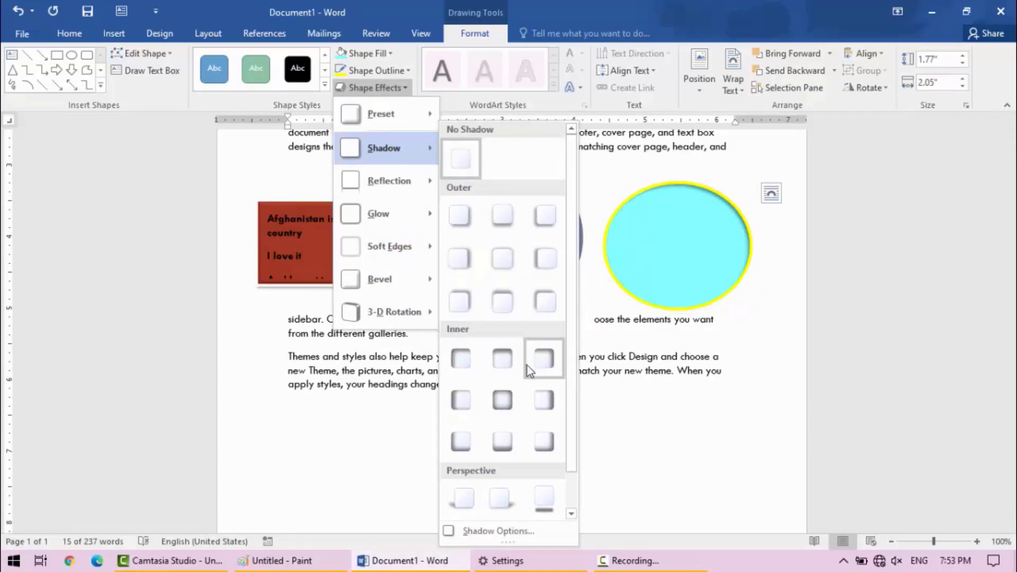
left_click(459, 367)
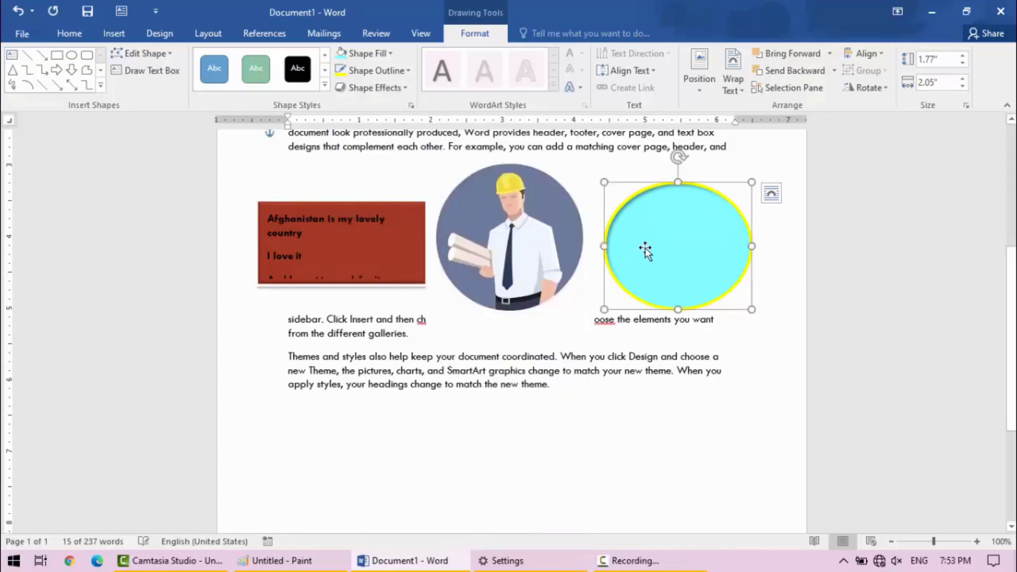
- Remove the shadow from the oval
left_click(406, 89)
mouse_move(432, 149)
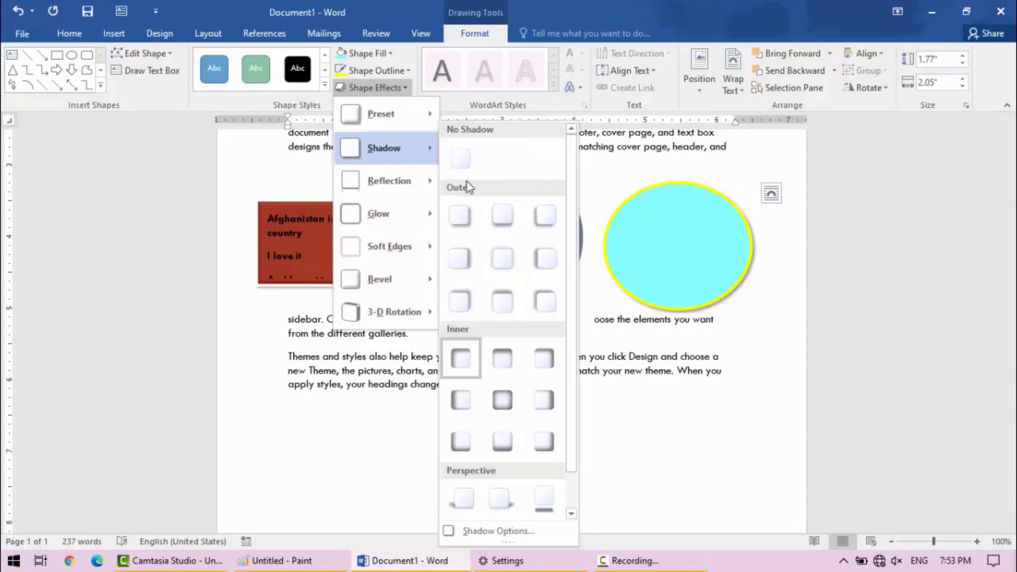
left_click(466, 167)
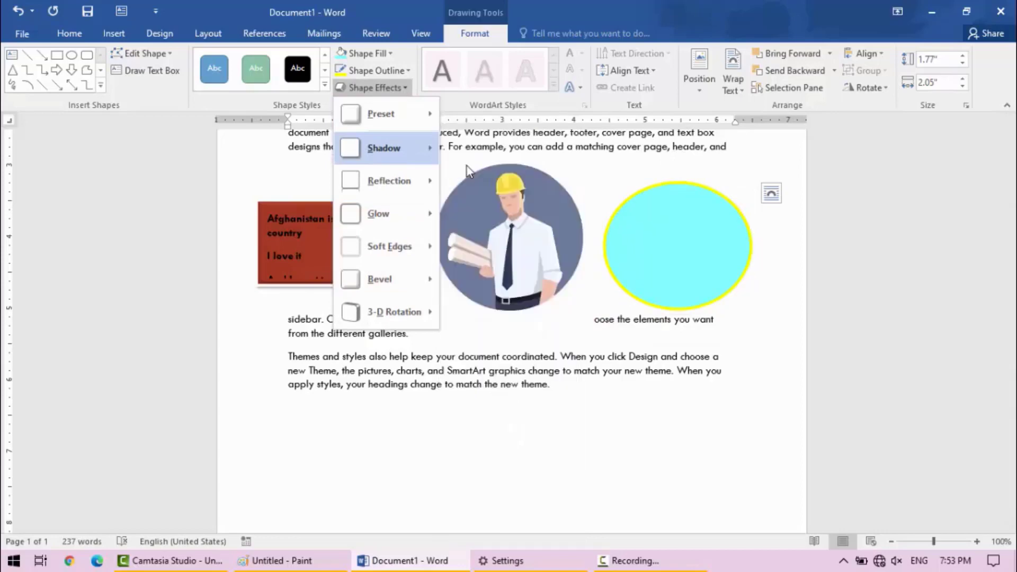
- Try the red glow variation of the second size on the oval
left_click(404, 90)
mouse_move(409, 217)
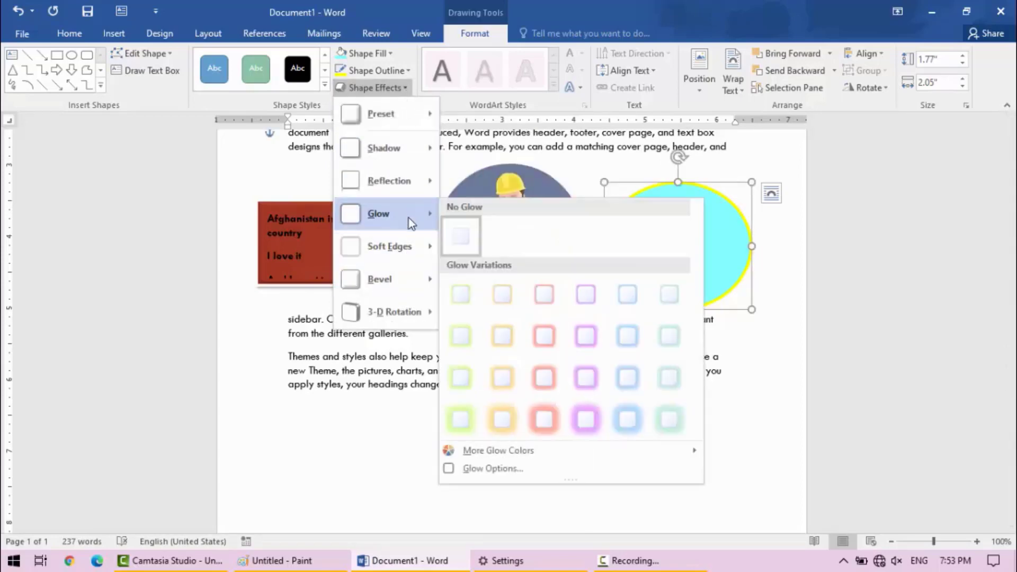
left_click(546, 336)
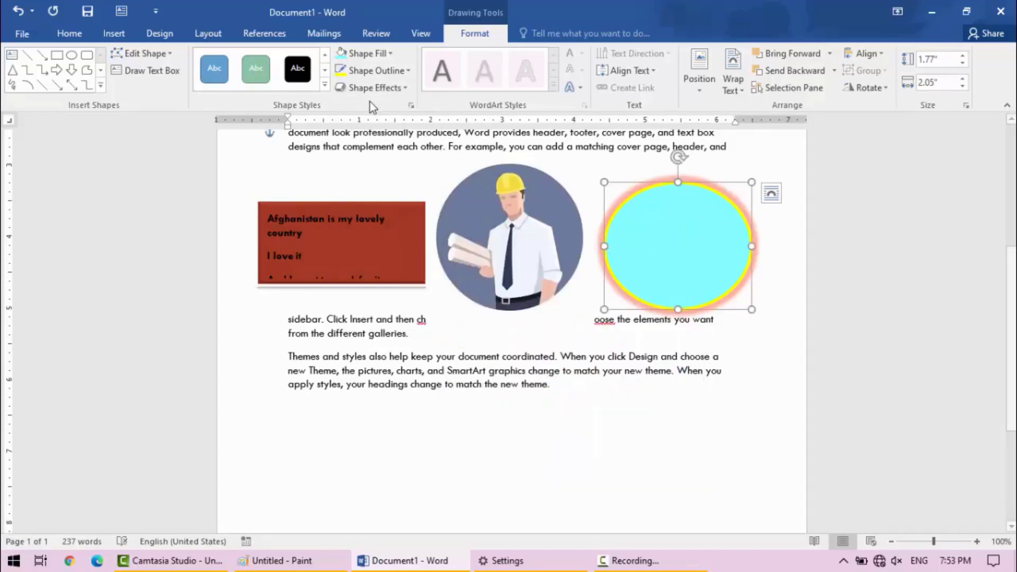
- Set the oval's glow effect back to No Glow
left_click(406, 88)
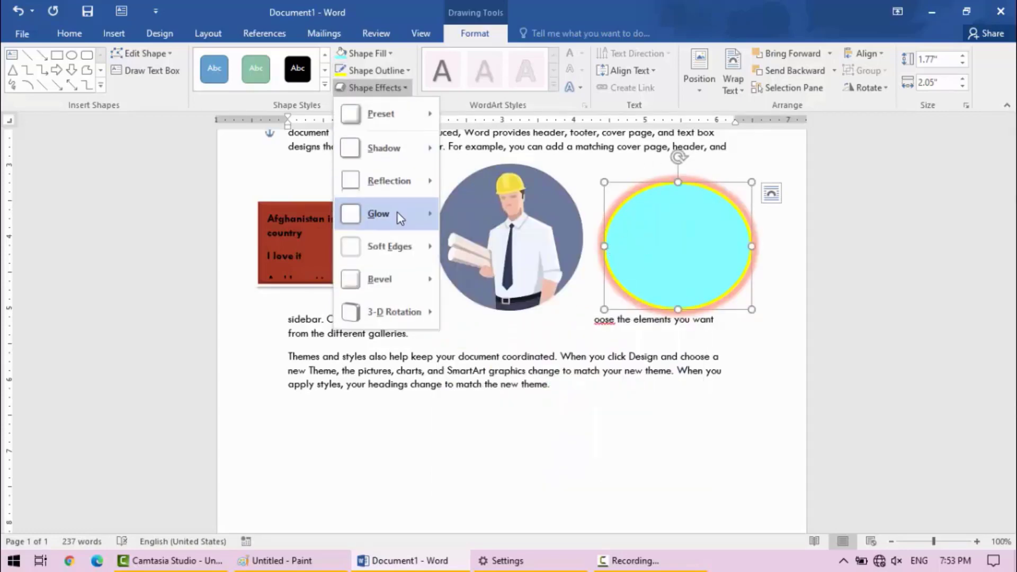
mouse_move(400, 217)
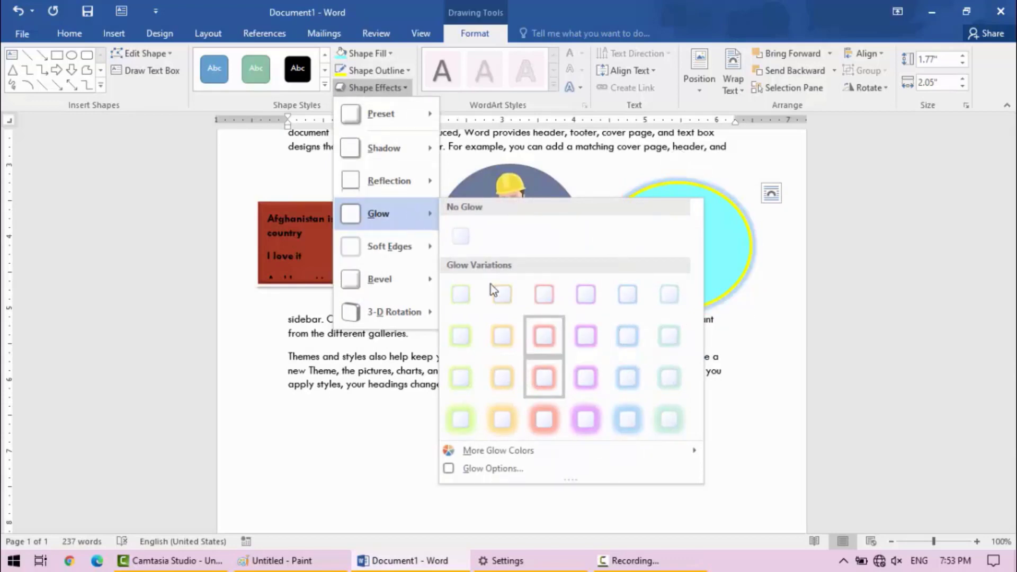
left_click(459, 235)
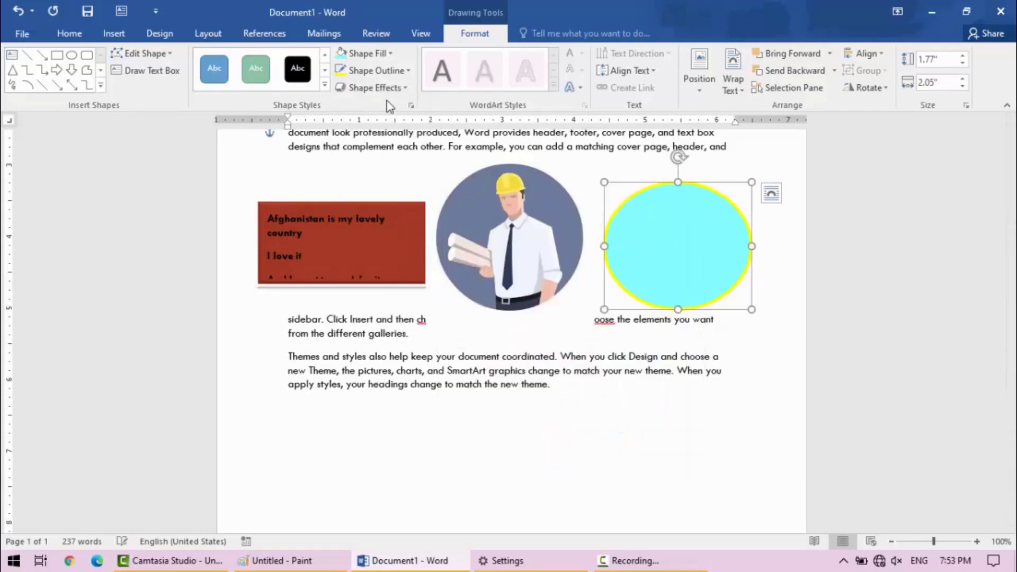
- Preview the 3-D rotation effects on the oval without applying any
left_click(401, 88)
mouse_move(401, 310)
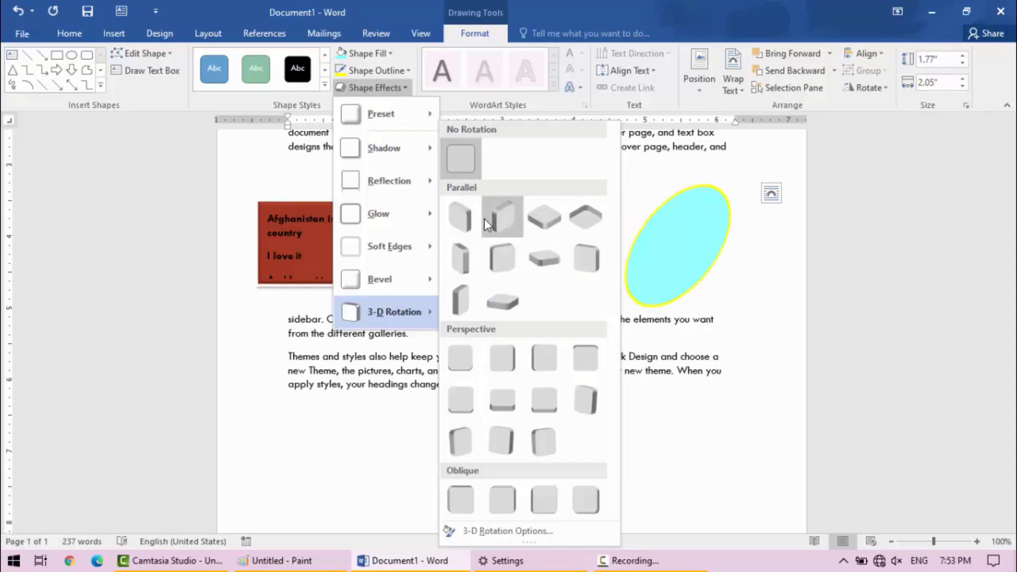
left_click(651, 351)
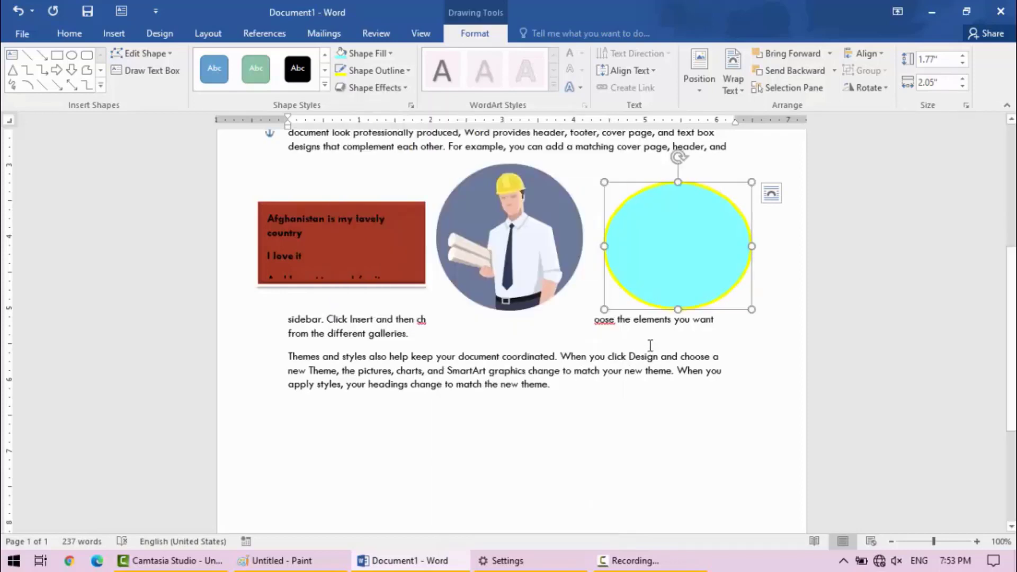
- Apply the solid black theme shape style to the text box
left_click(412, 205)
left_click(298, 69)
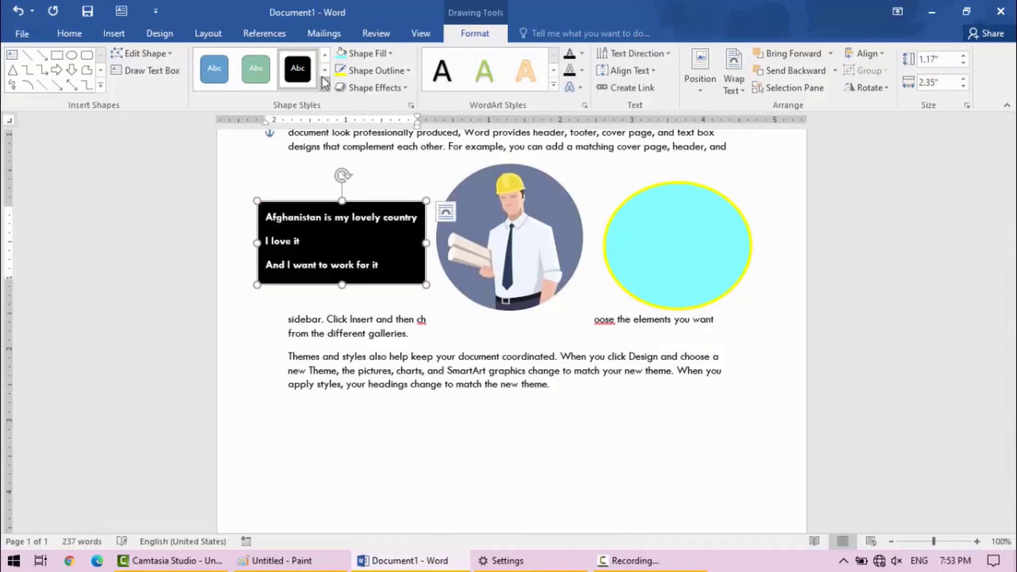